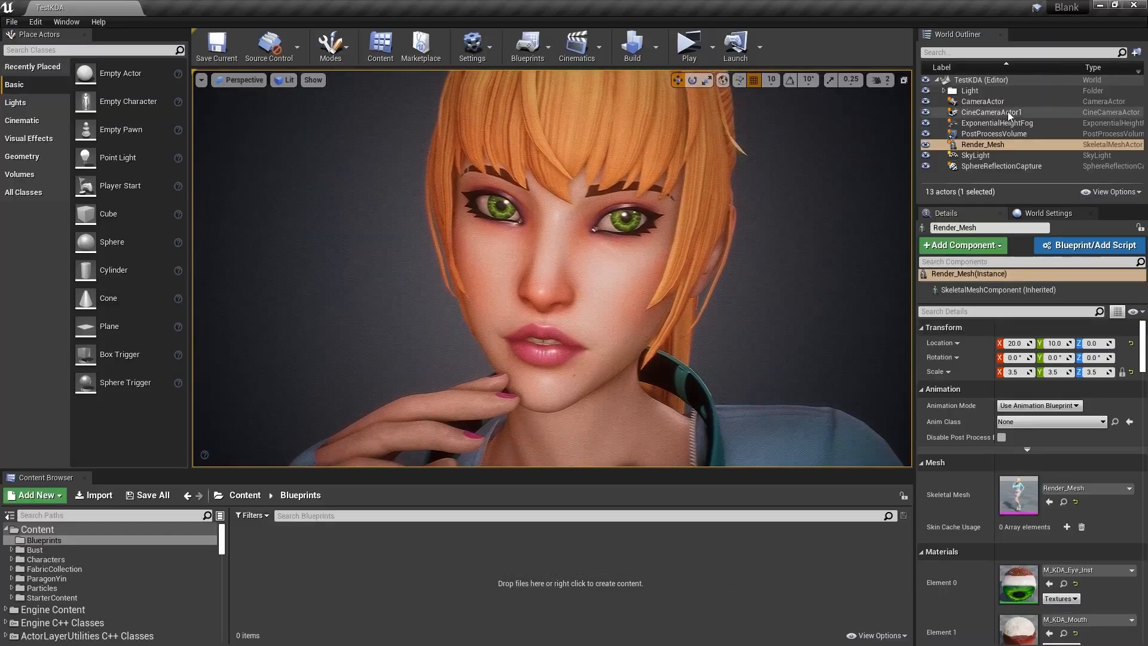
# Expand the PostProcessVolume's Misc color grading settings and toggle the Color Grading LUT texture override off and back on
pyautogui.click(993, 134)
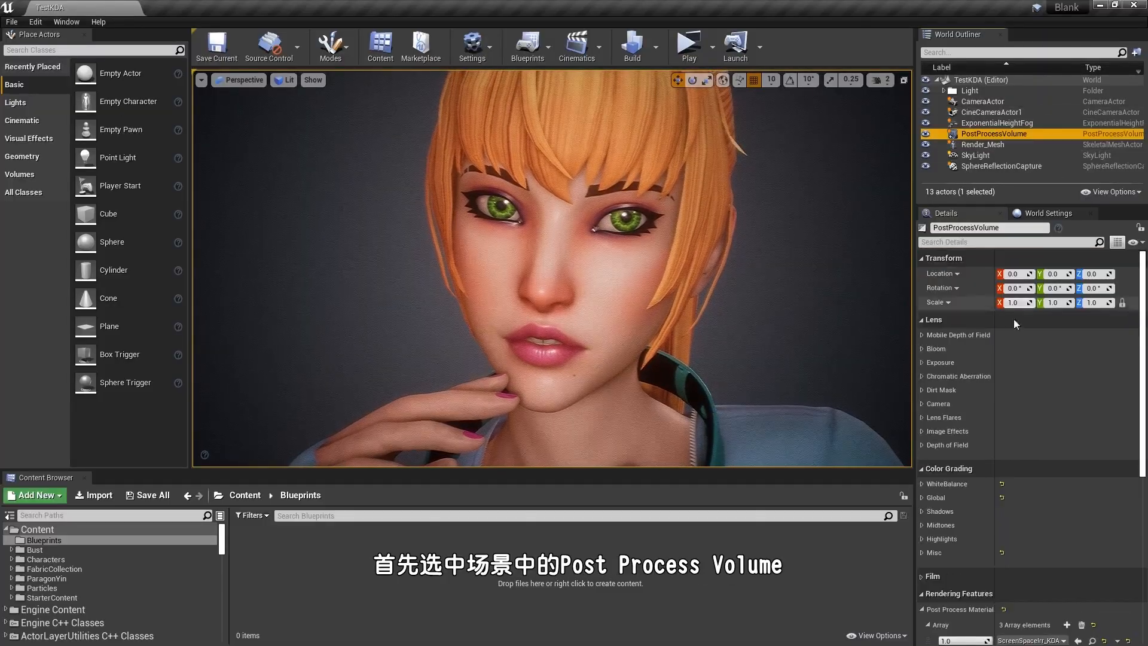
pyautogui.scroll(-2, 1009, 399)
pyautogui.click(922, 553)
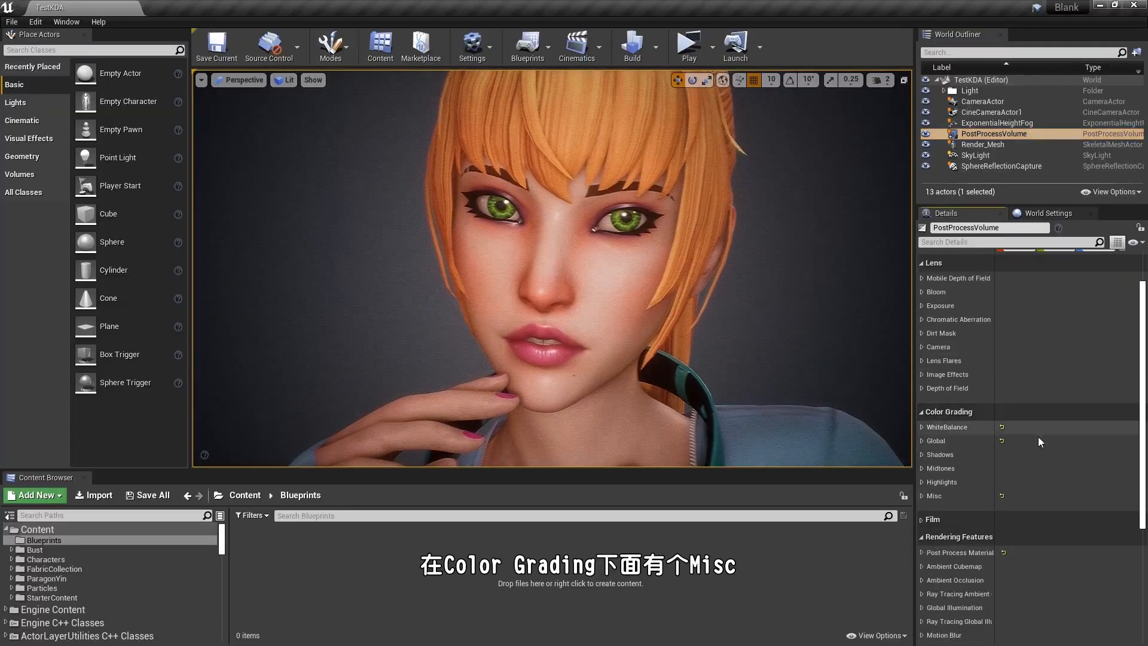
pyautogui.click(922, 496)
pyautogui.scroll(-1, 1062, 462)
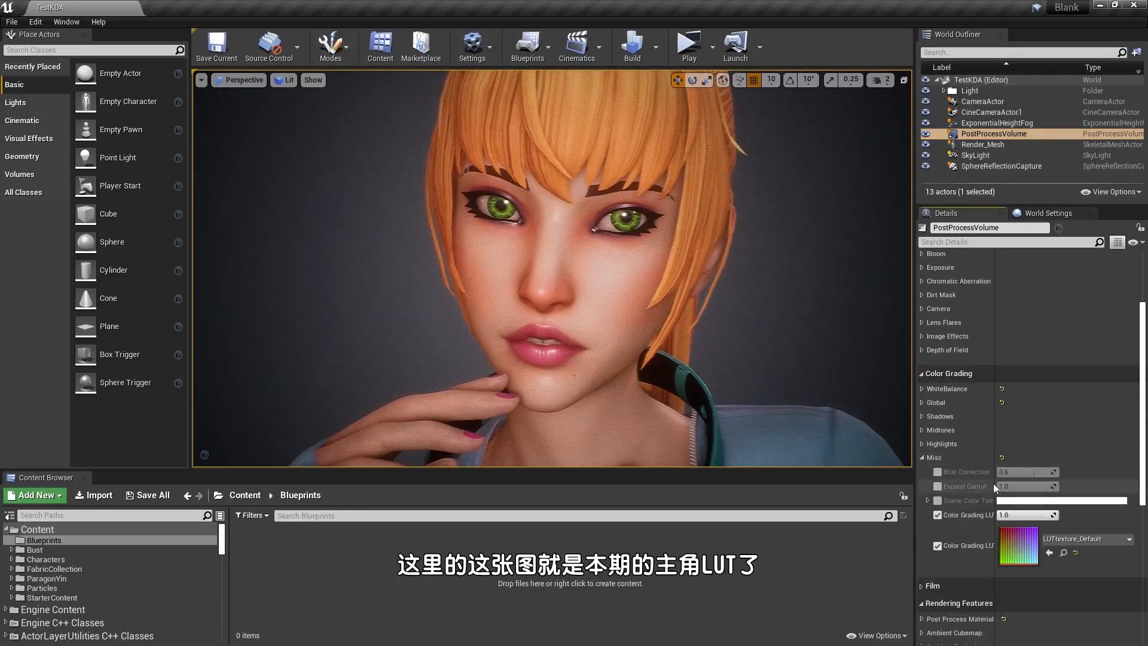
pyautogui.click(937, 546)
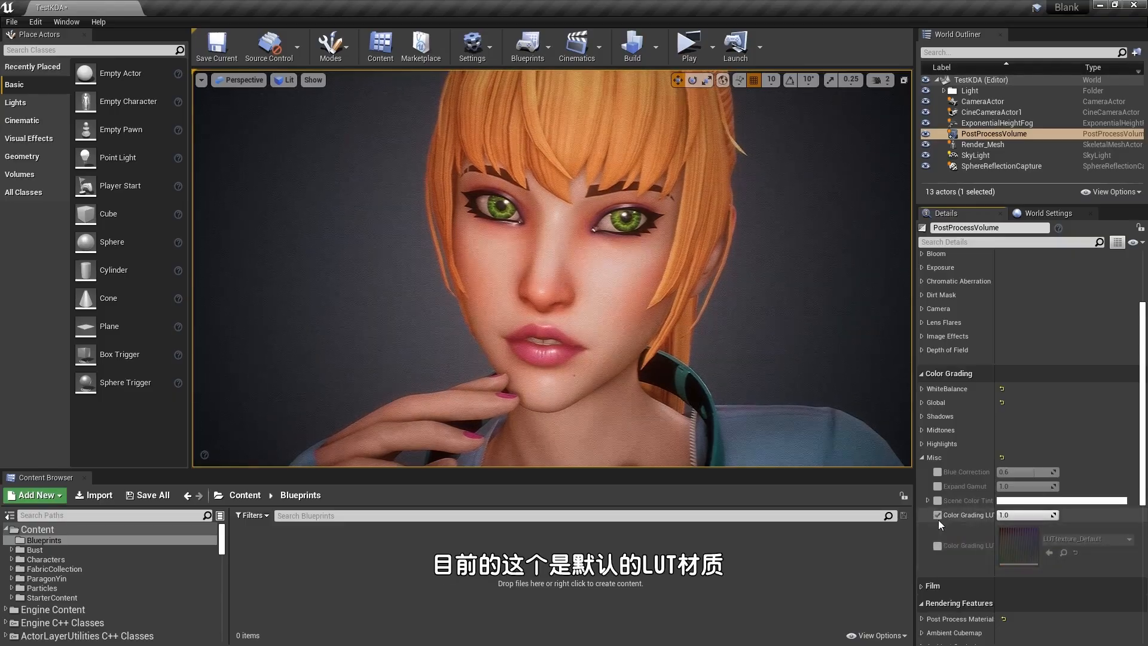
pyautogui.click(937, 546)
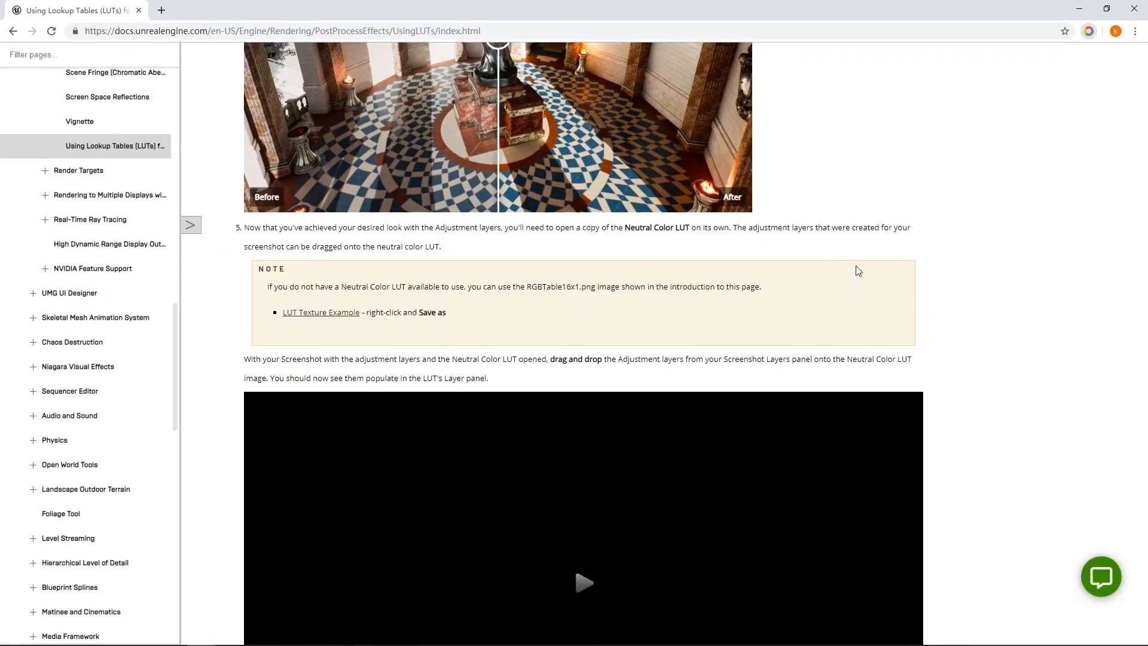
# Switch to the browser and find the neutral LUT texture download on the Unreal Engine documentation page about lookup tables
pyautogui.scroll(4, 898, 273)
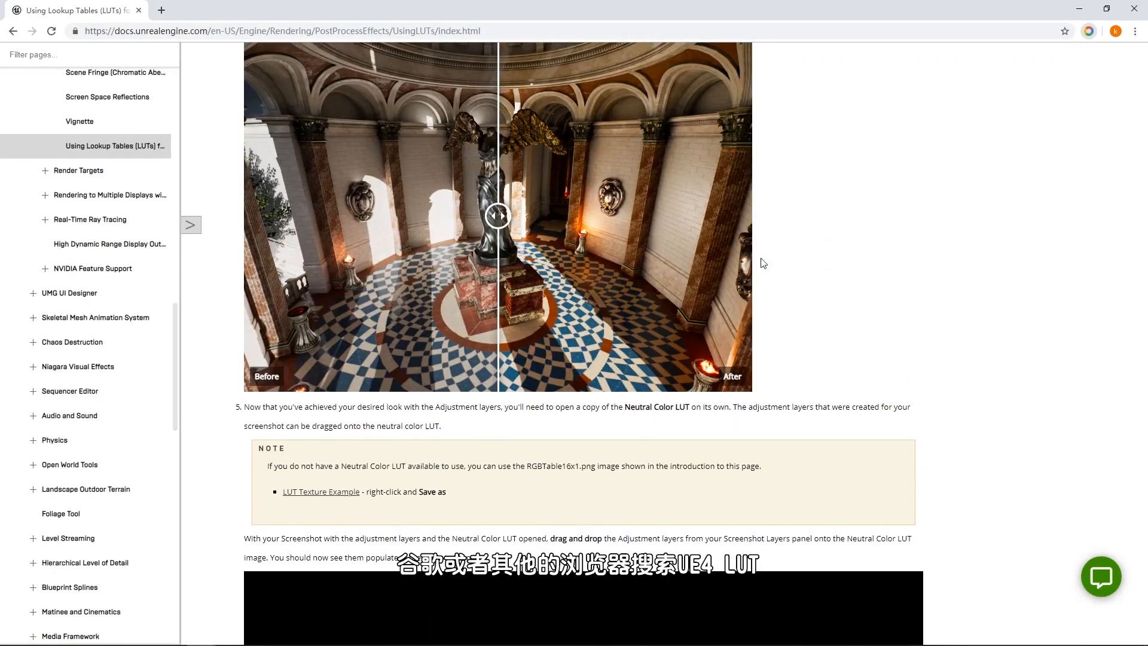
pyautogui.scroll(4, 803, 341)
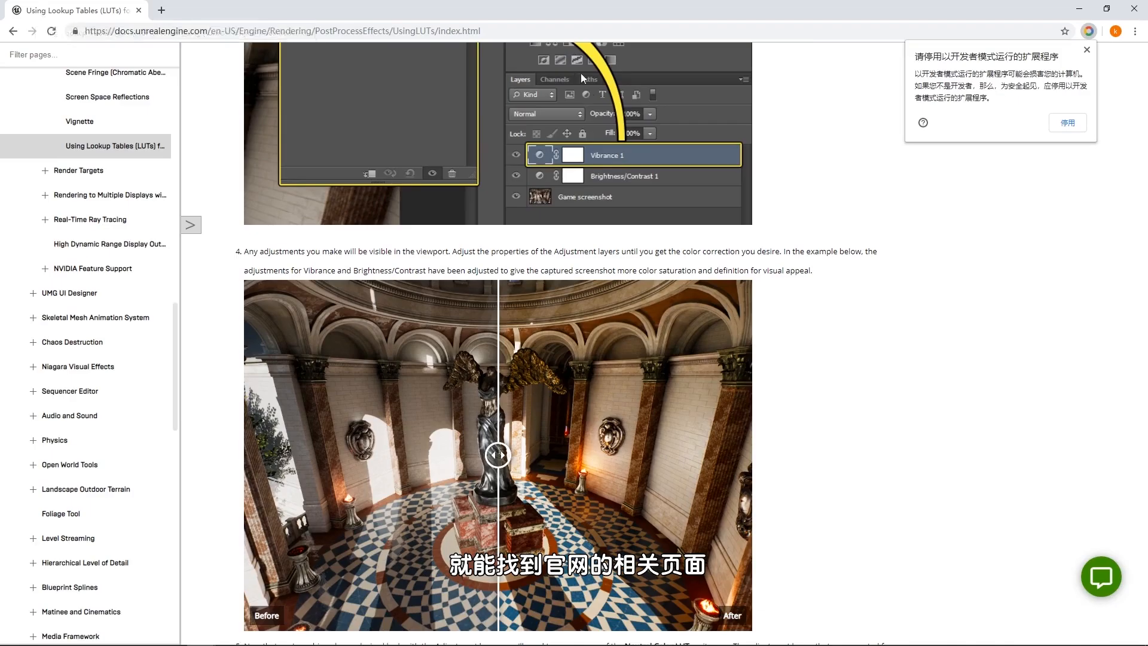
pyautogui.click(1087, 51)
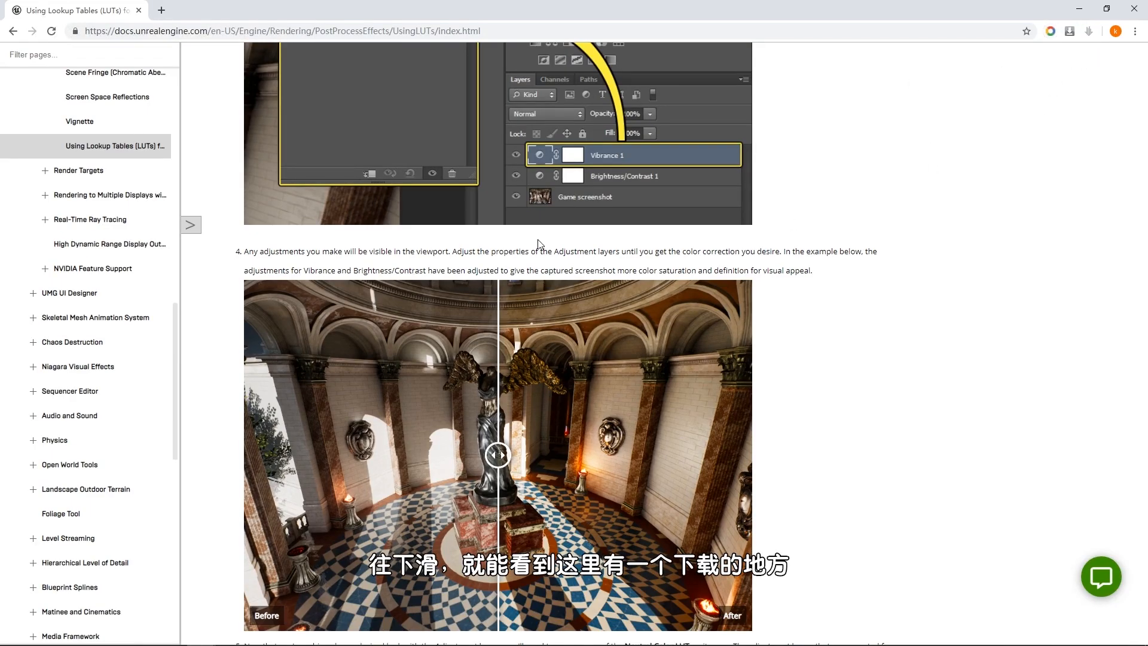
pyautogui.scroll(-6, 540, 244)
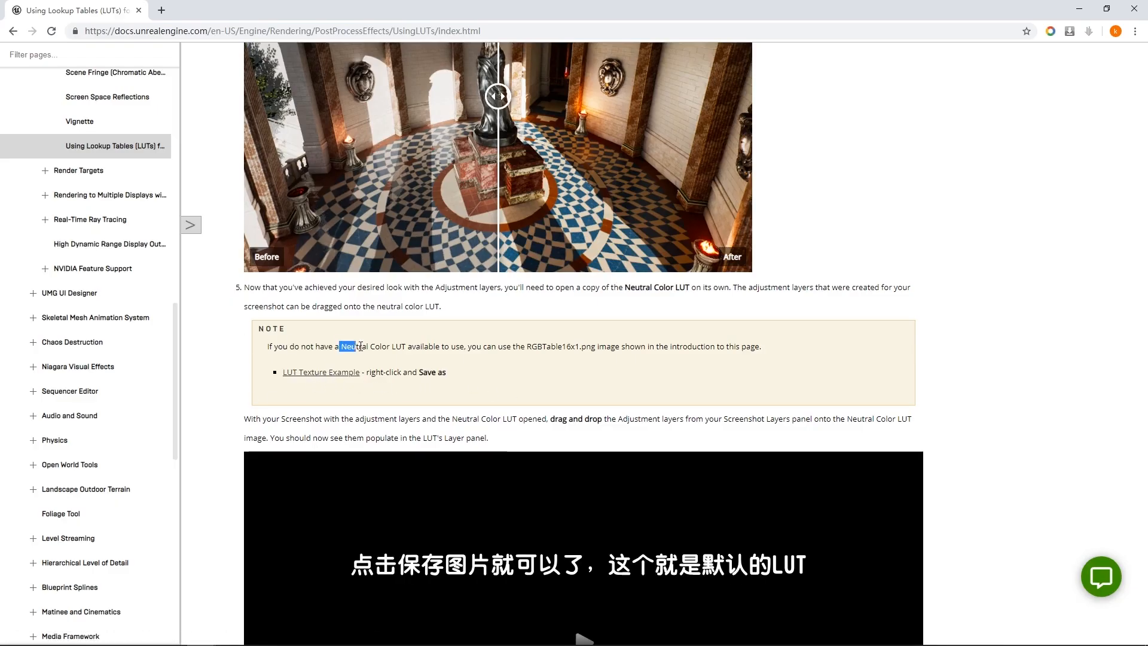
pyautogui.moveTo(384, 349); pyautogui.dragTo(395, 350)
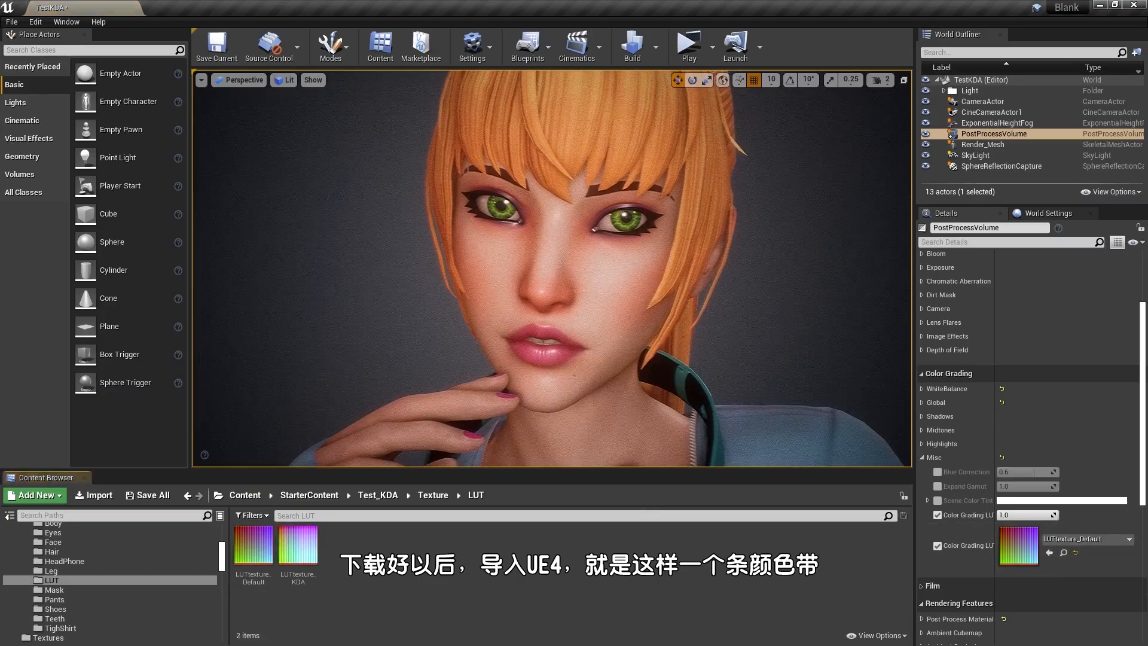
# Back in Unreal Editor, open the LUTtexture_Default asset at full size to examine its color strip and texture settings, and close it
pyautogui.press('Return')
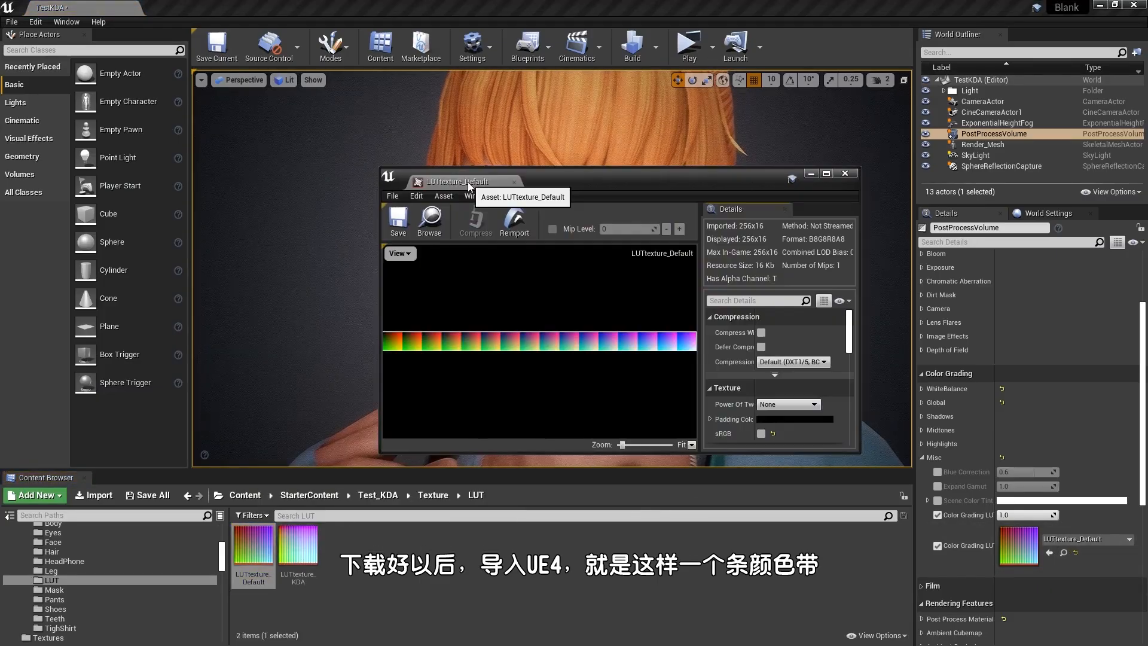
pyautogui.doubleClick(592, 181)
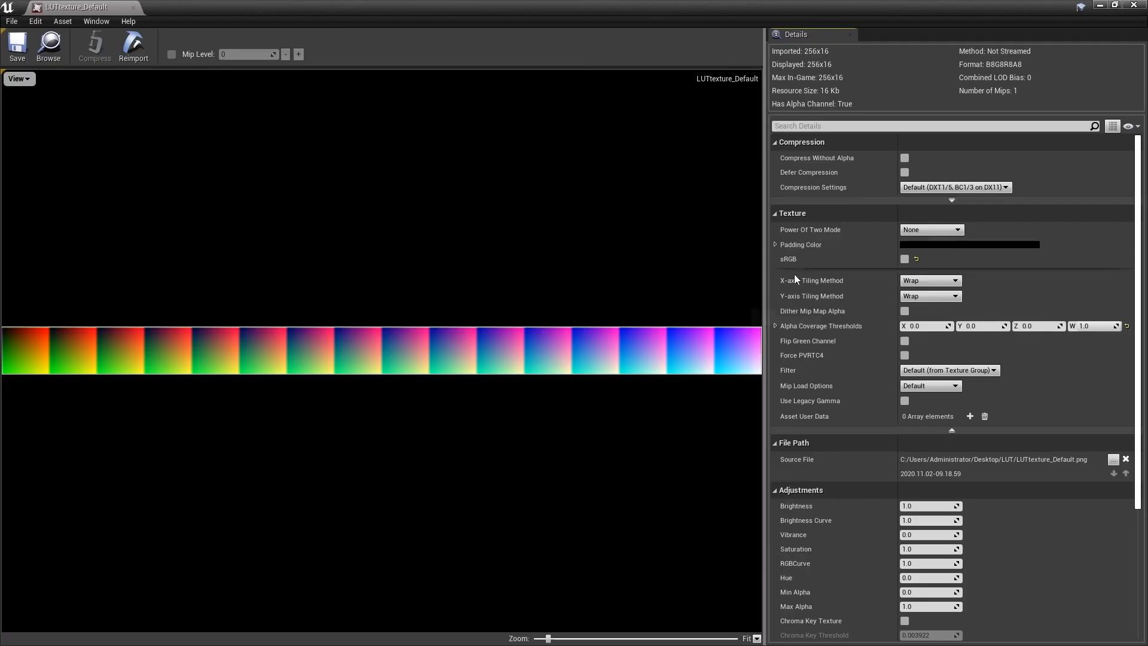
pyautogui.click(1132, 6)
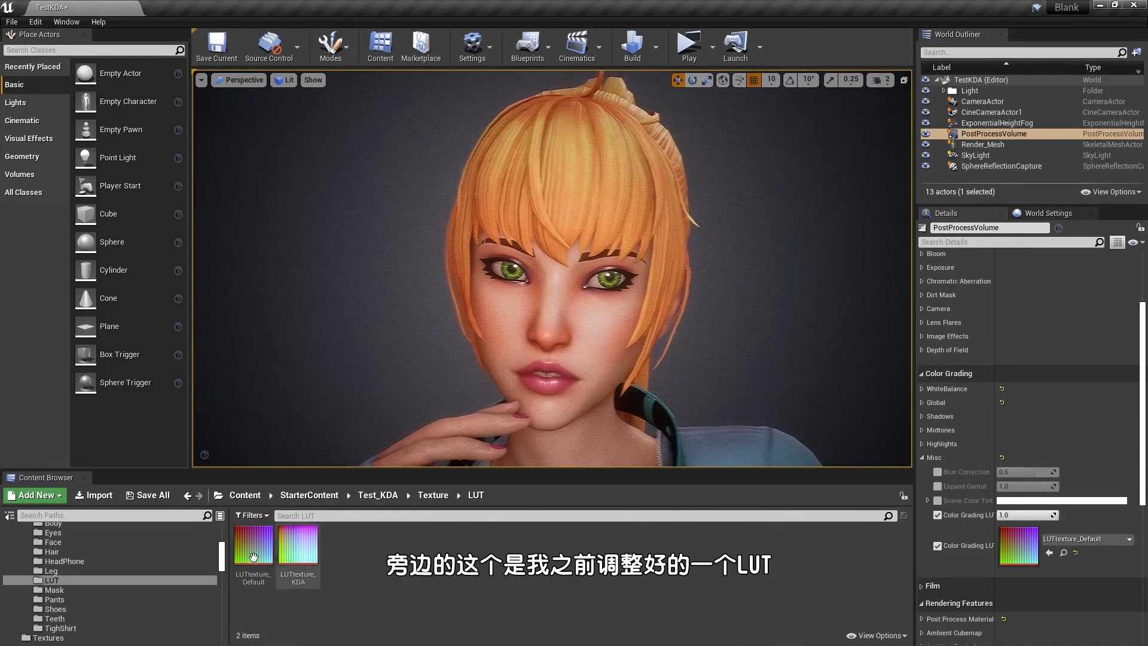
# Try LUTtexture_KDA as the volume's Color Grading LUT, view the character, and assign LUTtexture_Default again
pyautogui.moveTo(298, 544); pyautogui.dragTo(1063, 539)
pyautogui.moveTo(732, 335); pyautogui.dragTo(715, 353, button='right')
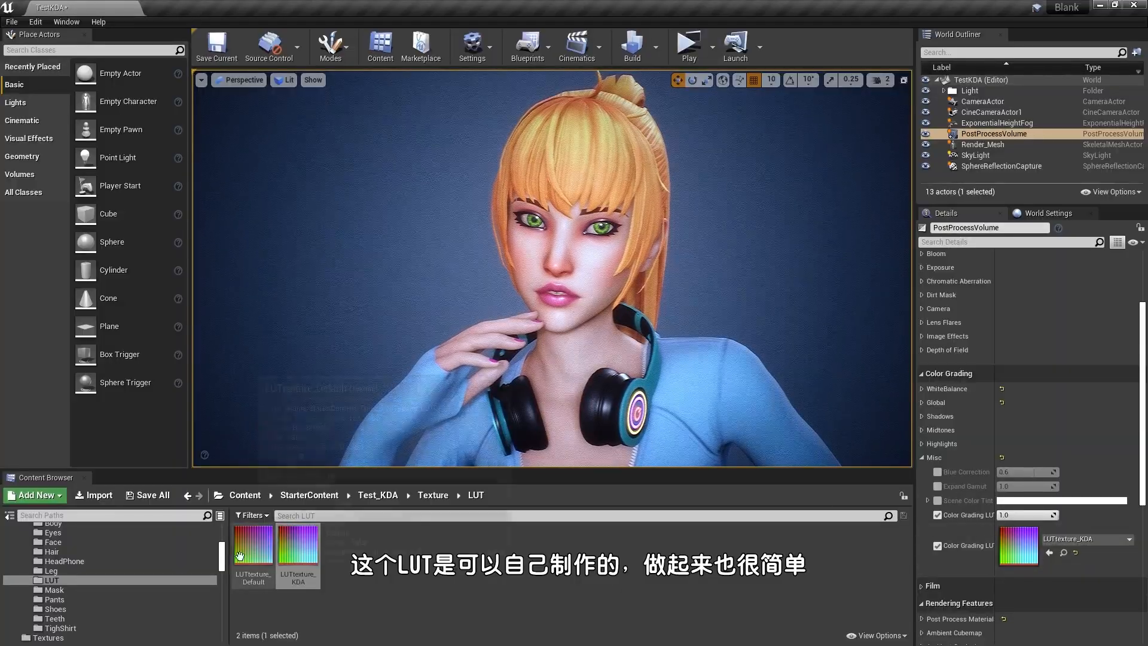
pyautogui.moveTo(254, 545); pyautogui.dragTo(1025, 547)
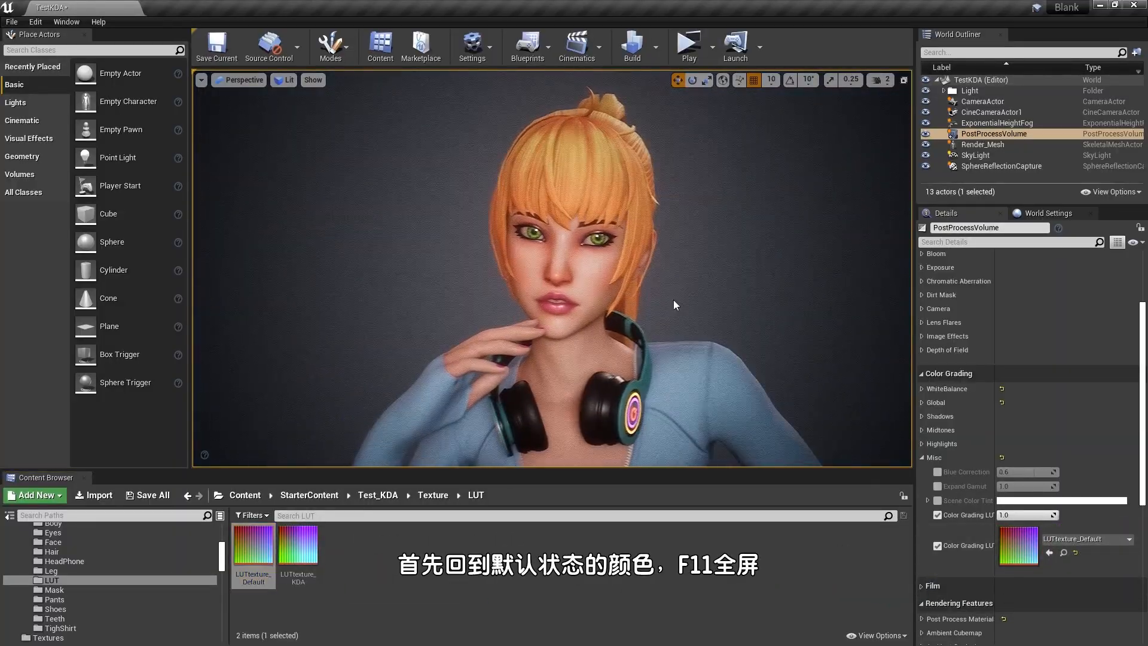
# Show the viewport full screen, take a screenshot of the character, and crop it to exclude the viewport toolbar and outer edges
pyautogui.press('F11')
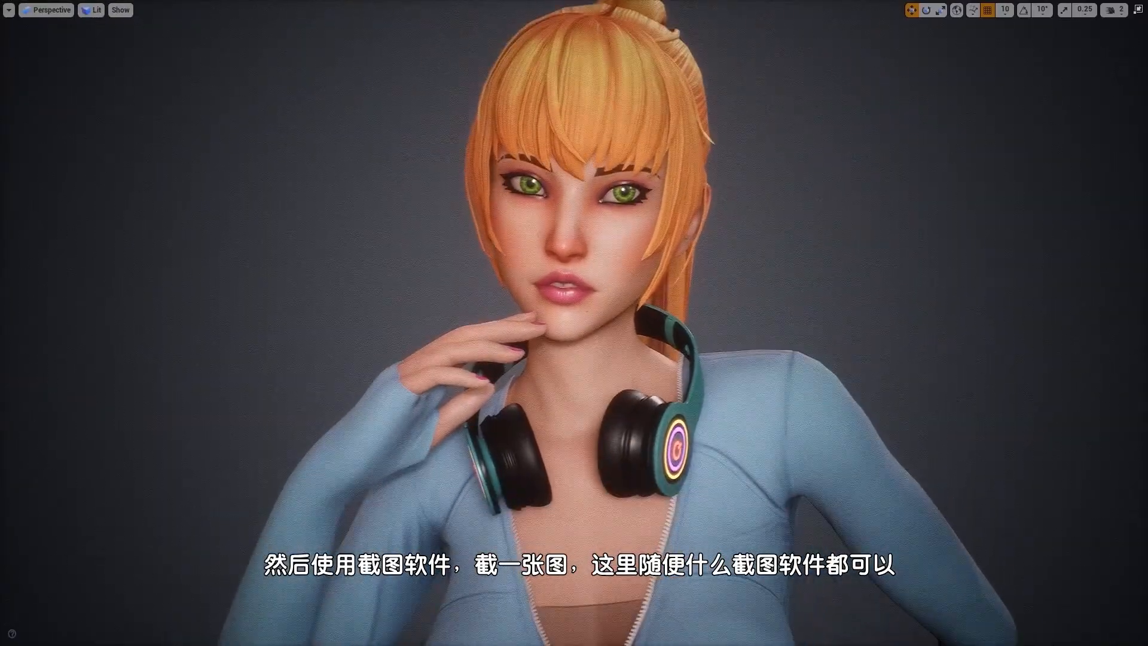
pyautogui.press('Print')
pyautogui.click(1063, 622)
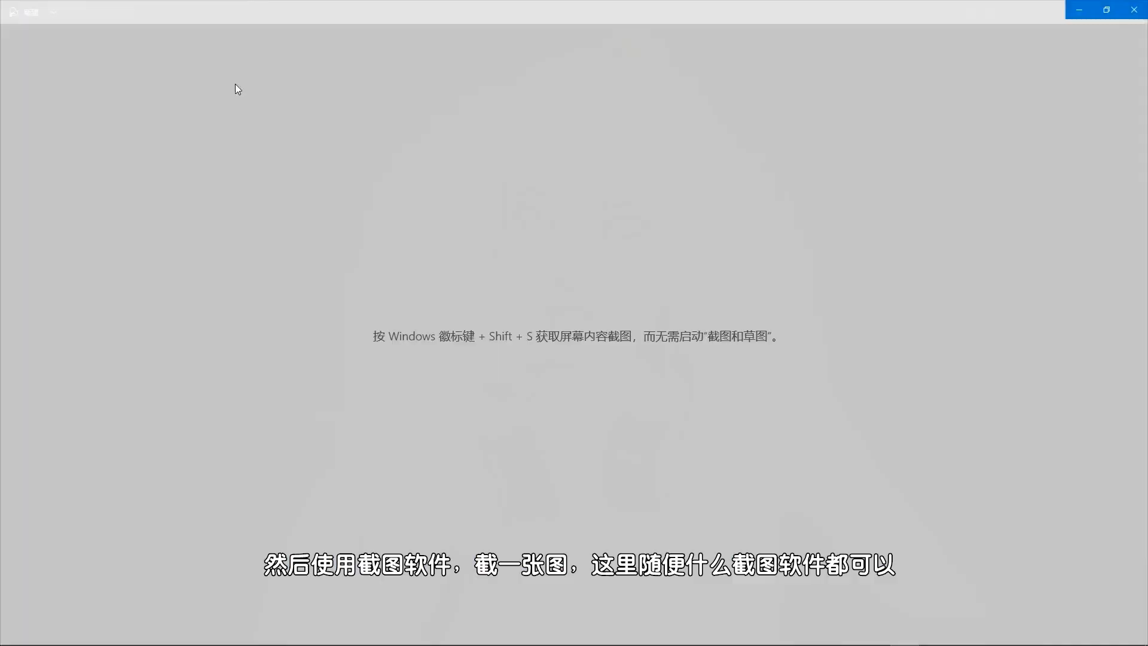
pyautogui.click(639, 31)
pyautogui.moveTo(65, 58); pyautogui.dragTo(128, 72)
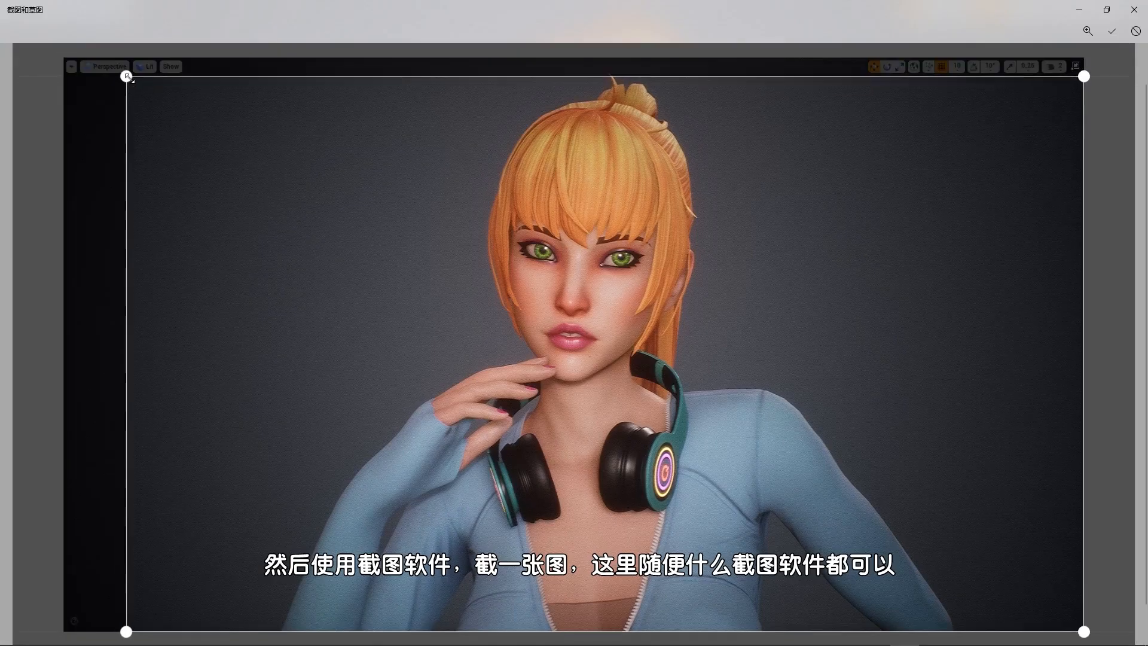
pyautogui.moveTo(1077, 629); pyautogui.dragTo(1069, 630)
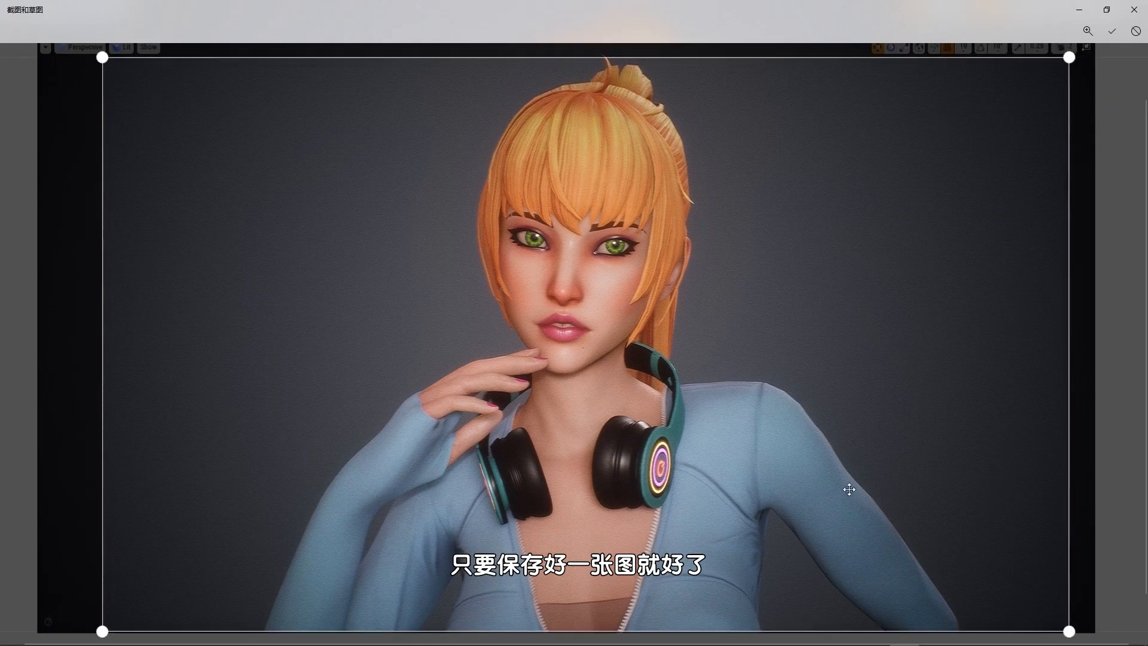
pyautogui.click(1107, 37)
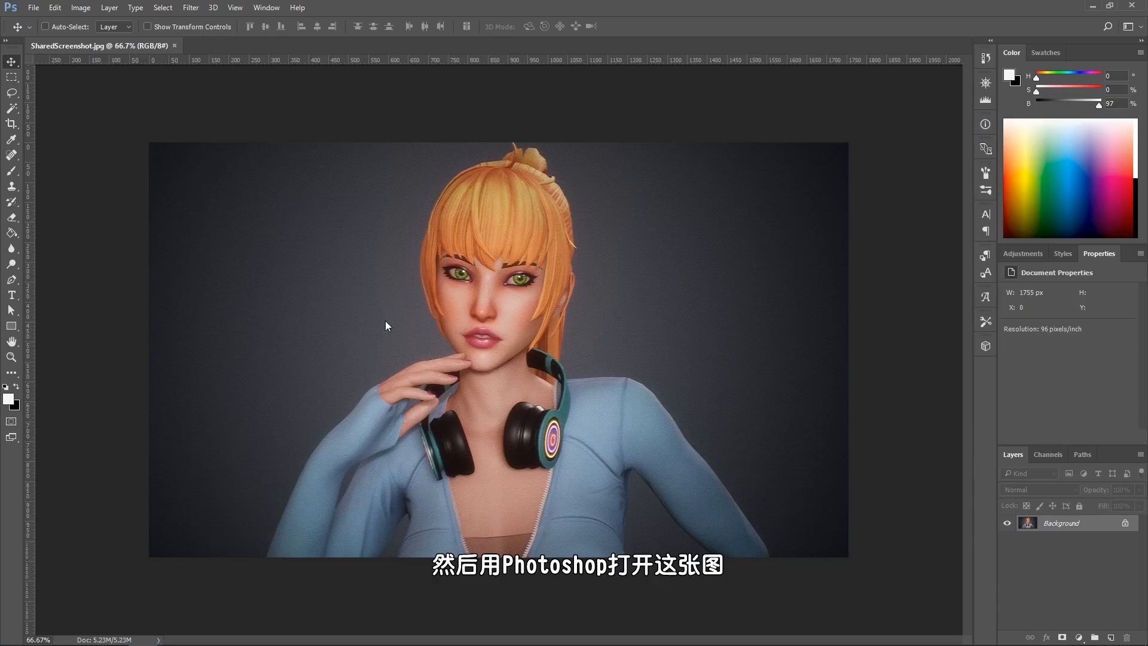
# In Photoshop, add a Brightness/Contrast adjustment layer over the character screenshot and tune it
pyautogui.keyDown('alt'); pyautogui.scroll(1, 531, 321); pyautogui.keyUp('alt')
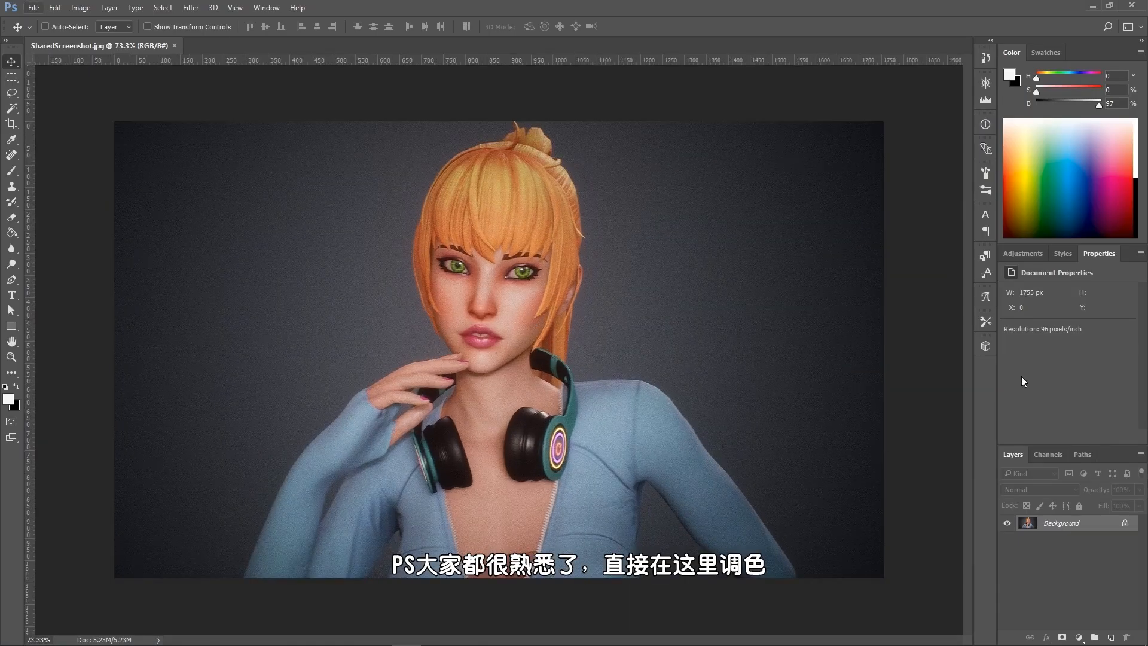
pyautogui.click(1022, 254)
pyautogui.click(1011, 286)
pyautogui.moveTo(1068, 323); pyautogui.dragTo(1072, 347)
# Add a Curves adjustment layer and apply the Linear Contrast (RGB) preset
pyautogui.click(1023, 253)
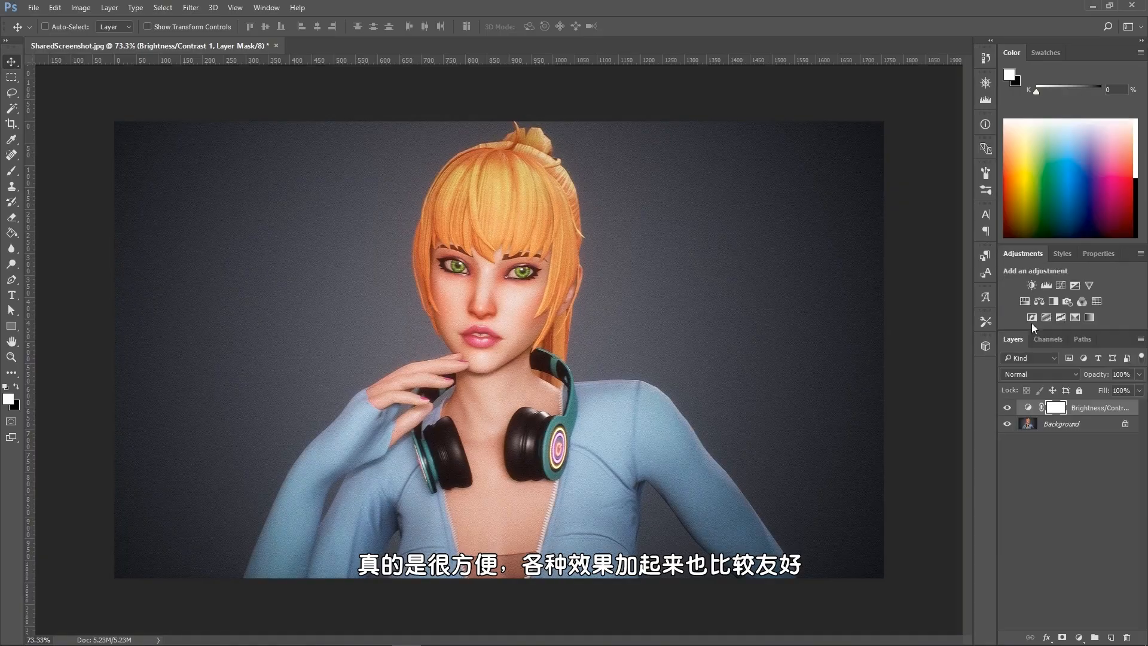
pyautogui.click(1061, 285)
pyautogui.click(1079, 293)
pyautogui.click(1059, 397)
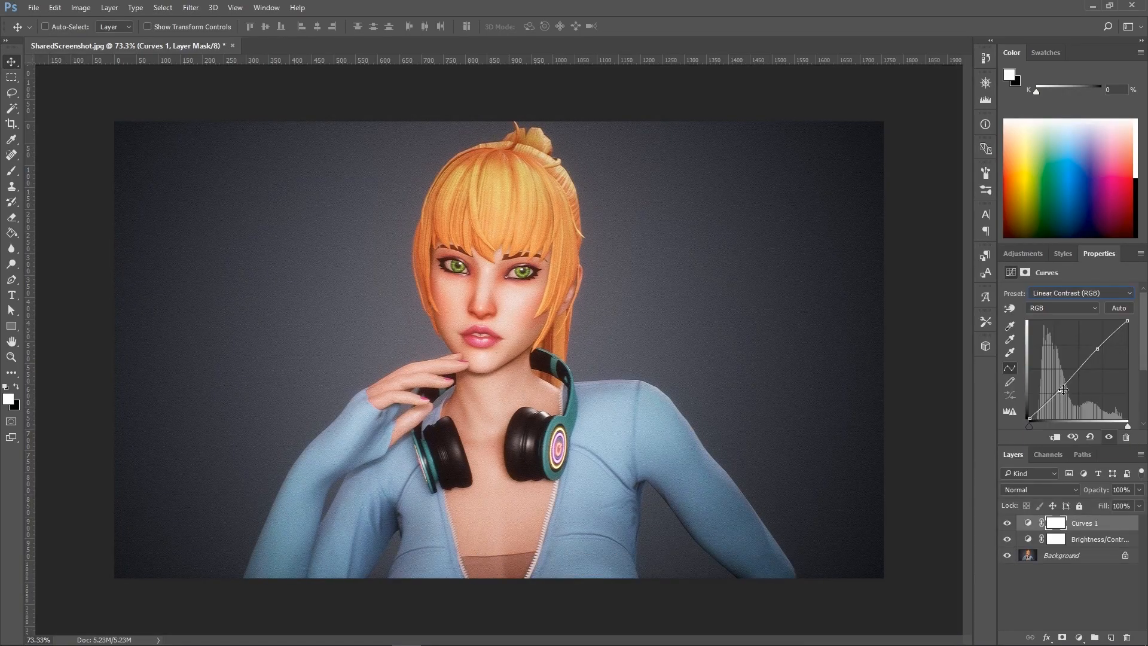
# Add a Hue/Saturation adjustment layer with hue +3 and saturation -10
pyautogui.click(1021, 254)
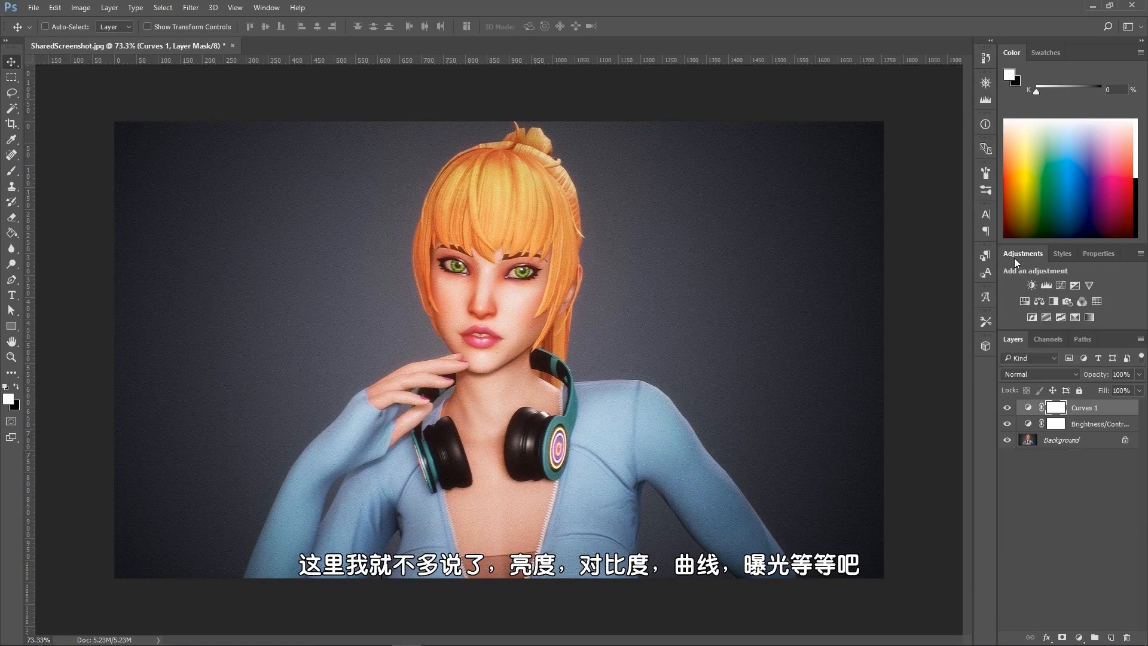
pyautogui.click(1028, 303)
pyautogui.moveTo(1068, 336); pyautogui.dragTo(1070, 337)
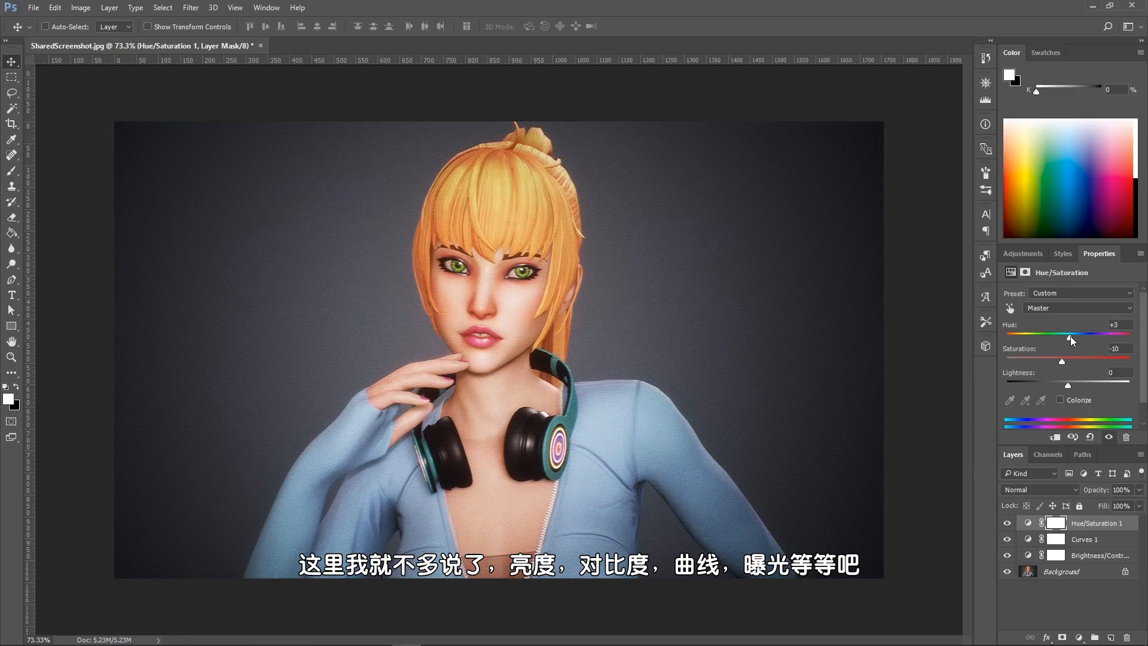
# Add an Exposure adjustment layer and use it to brighten the image
pyautogui.click(1023, 253)
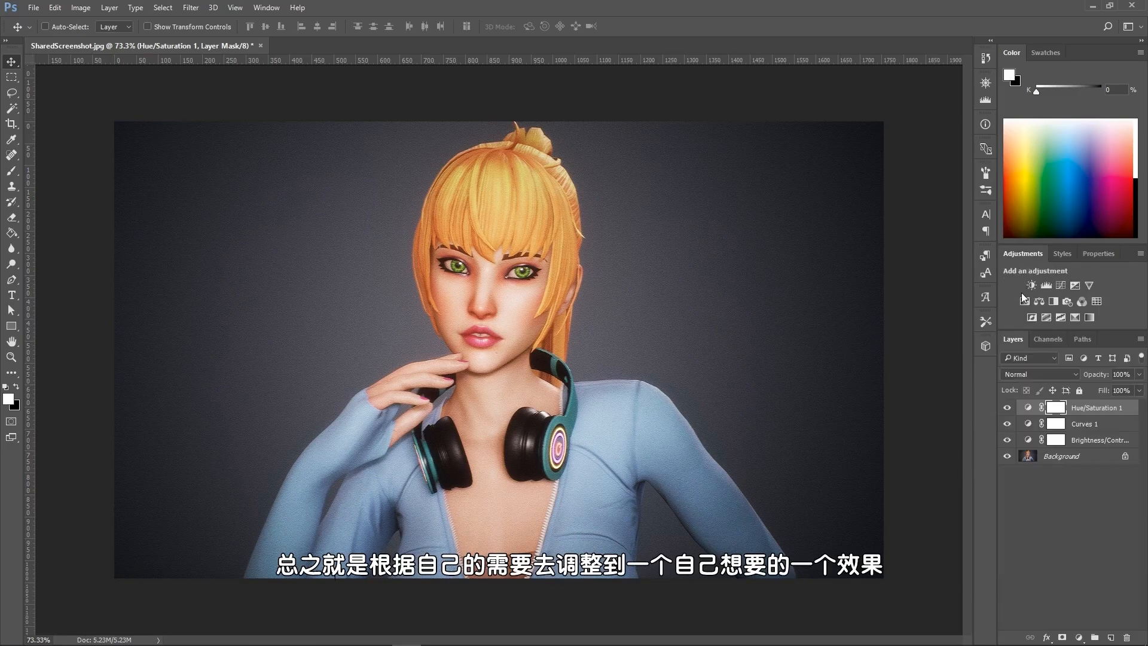
pyautogui.click(1080, 285)
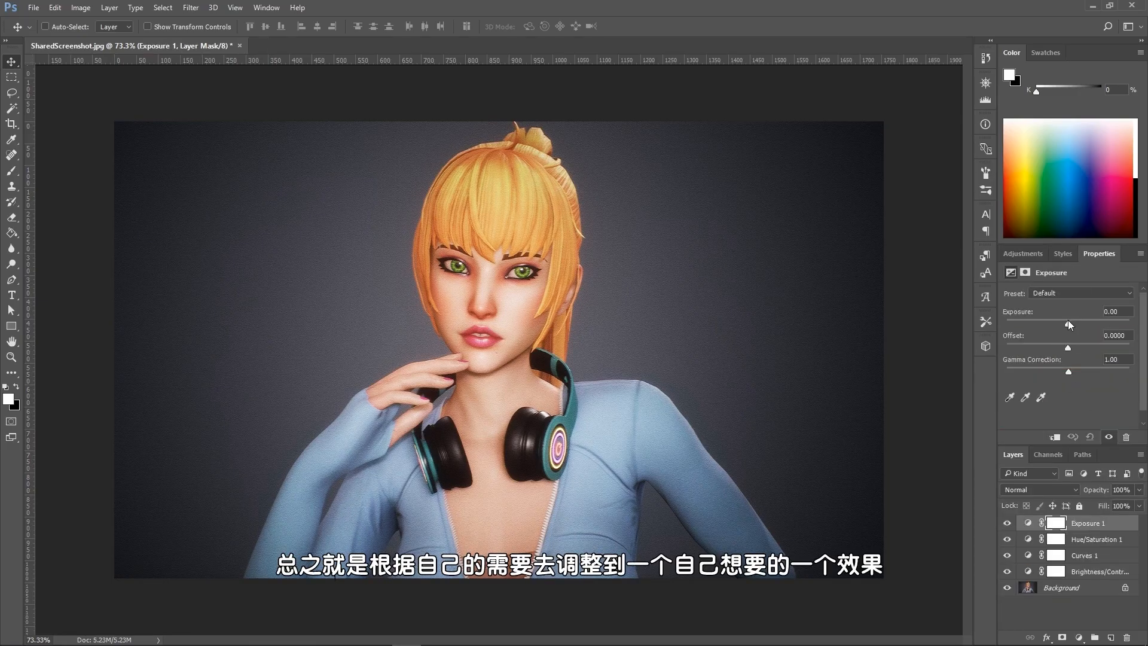
pyautogui.moveTo(1068, 321); pyautogui.dragTo(1058, 369)
# Add a Color Lookup adjustment layer and load a Fuji F125 Kodak 3DLUT file into it
pyautogui.click(1023, 254)
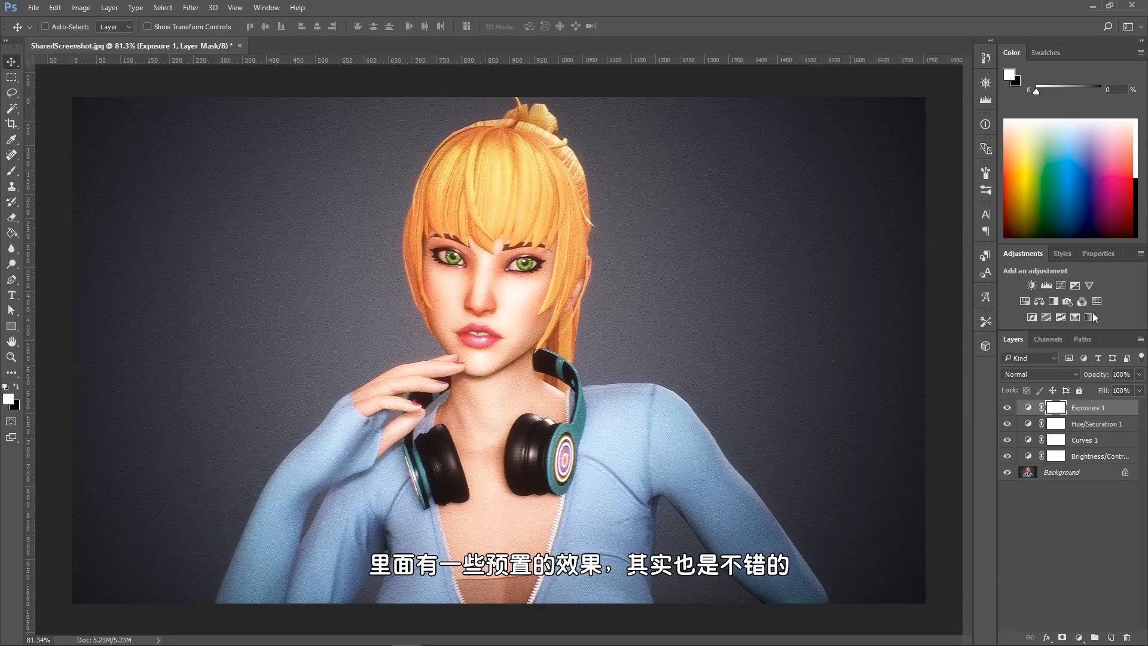
pyautogui.click(1098, 301)
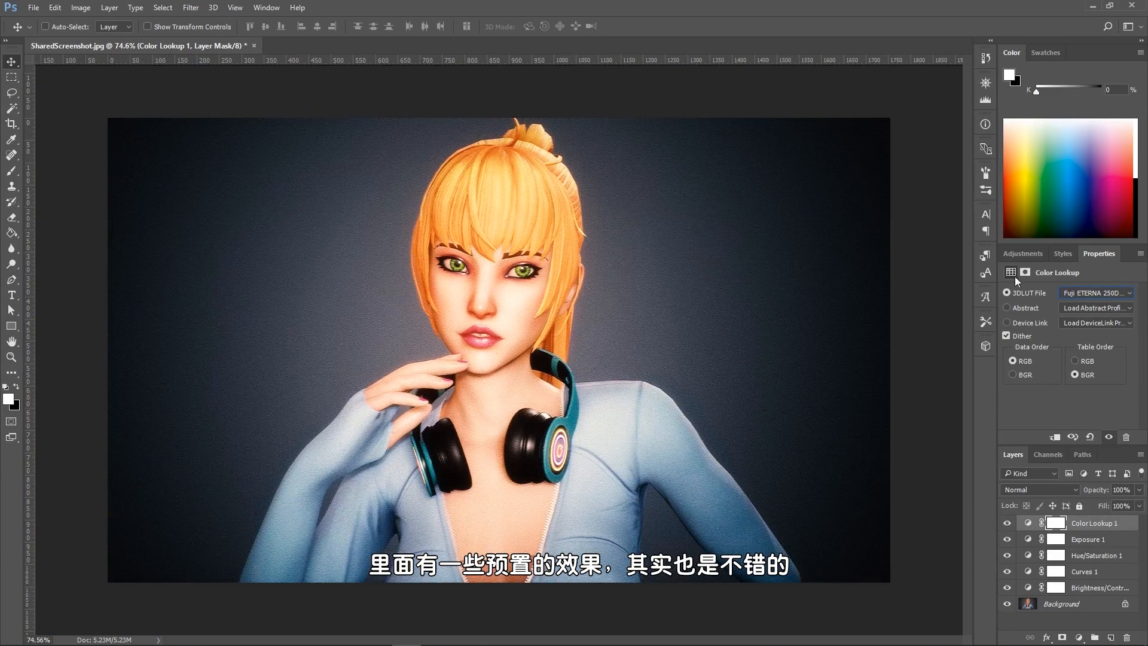
pyautogui.click(1096, 292)
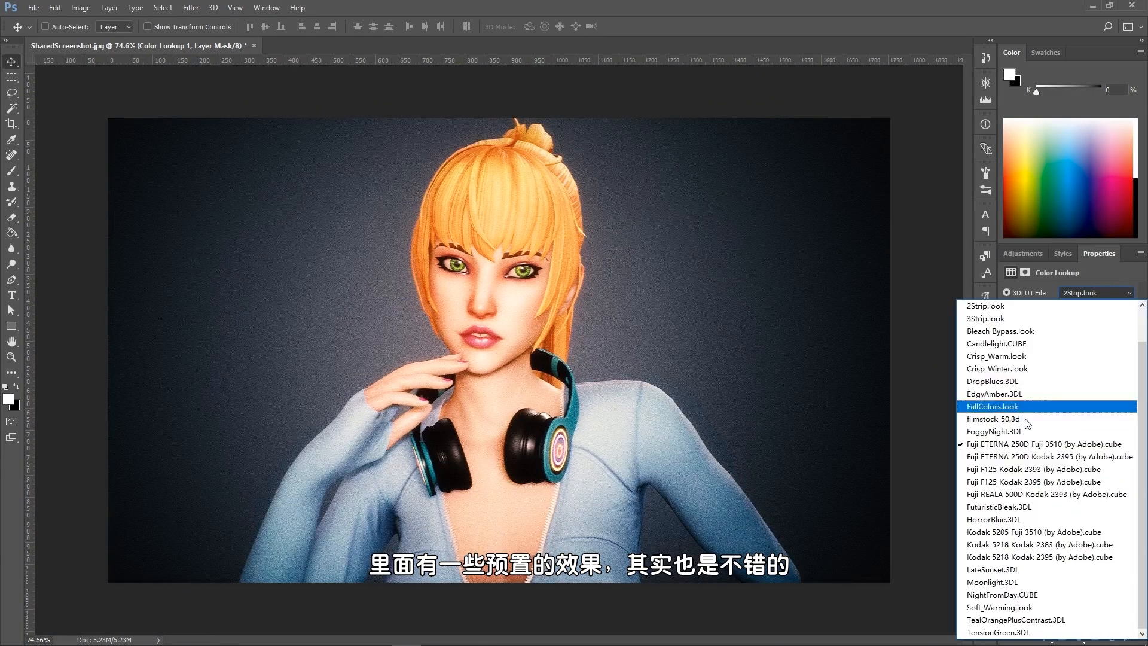
pyautogui.click(1016, 402)
pyautogui.click(1109, 293)
pyautogui.click(1107, 302)
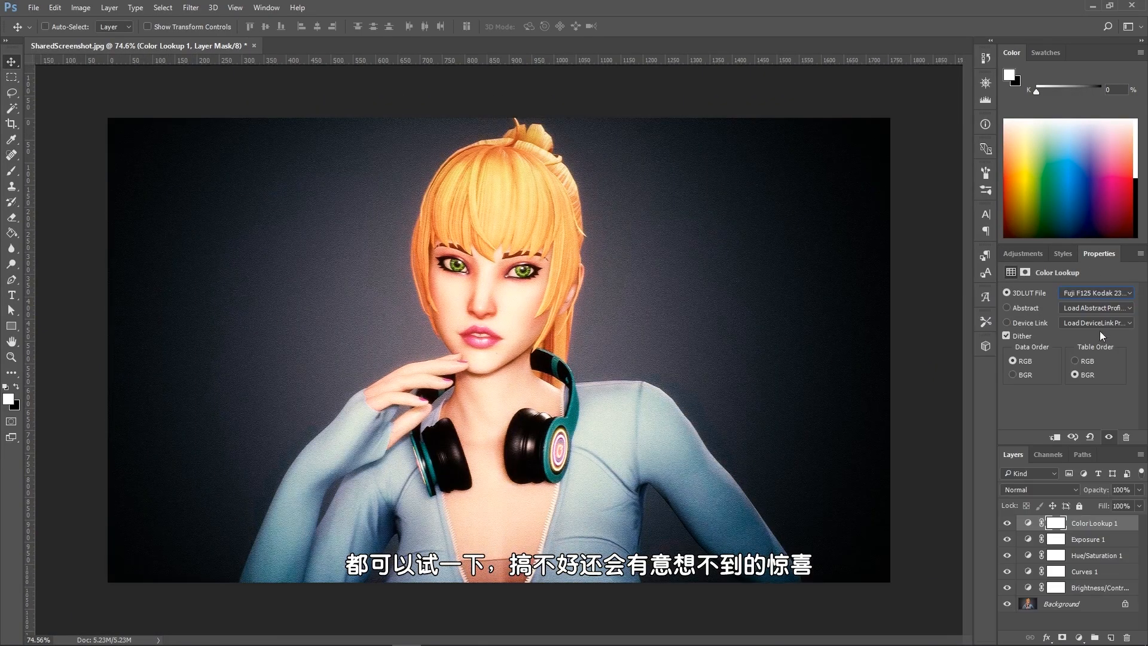
# Try other 3DLUT looks in the Color Lookup layer, including FuturisticBleak.3DL and HorrorBlue.3DL
pyautogui.click(1096, 292)
pyautogui.click(1035, 466)
pyautogui.click(1094, 295)
pyautogui.click(999, 507)
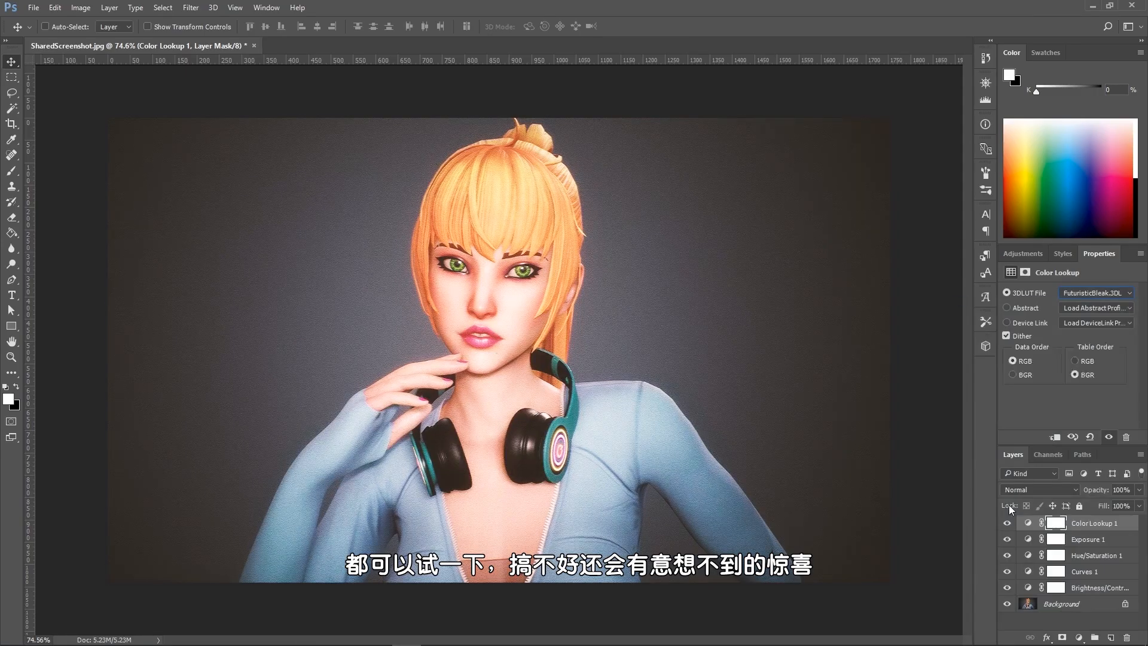
pyautogui.click(1105, 295)
pyautogui.click(1005, 519)
pyautogui.click(1101, 293)
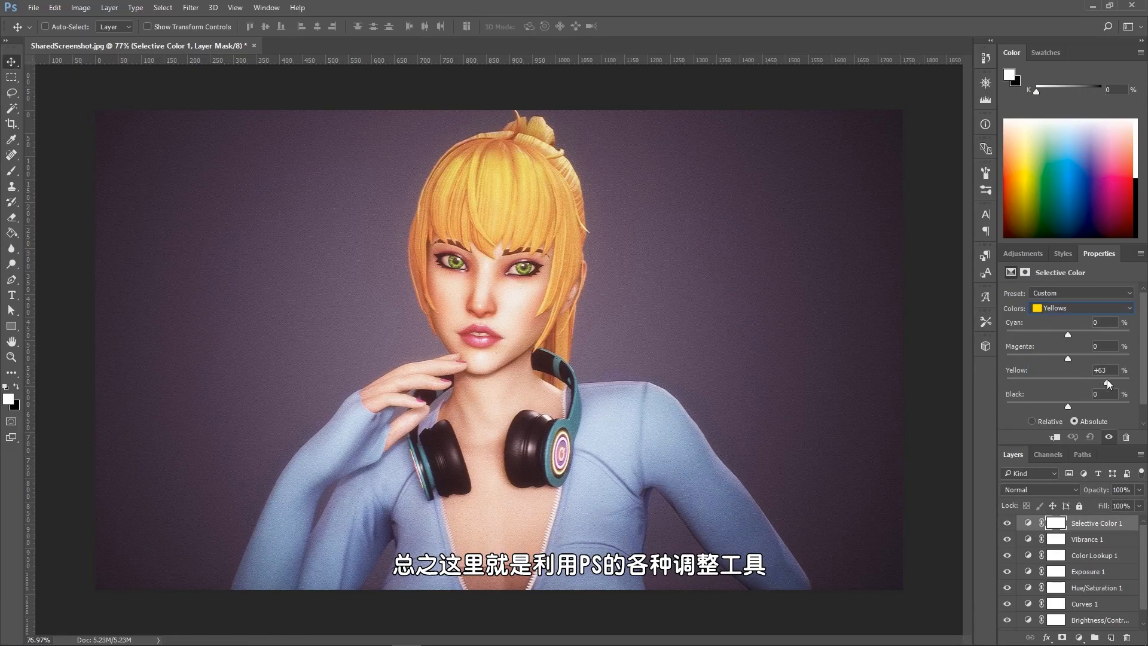
# Set the Reds in the Selective Color adjustment layer to cyan +29, magenta +22, yellow -13 and black -14
pyautogui.moveTo(1068, 335); pyautogui.dragTo(1035, 332)
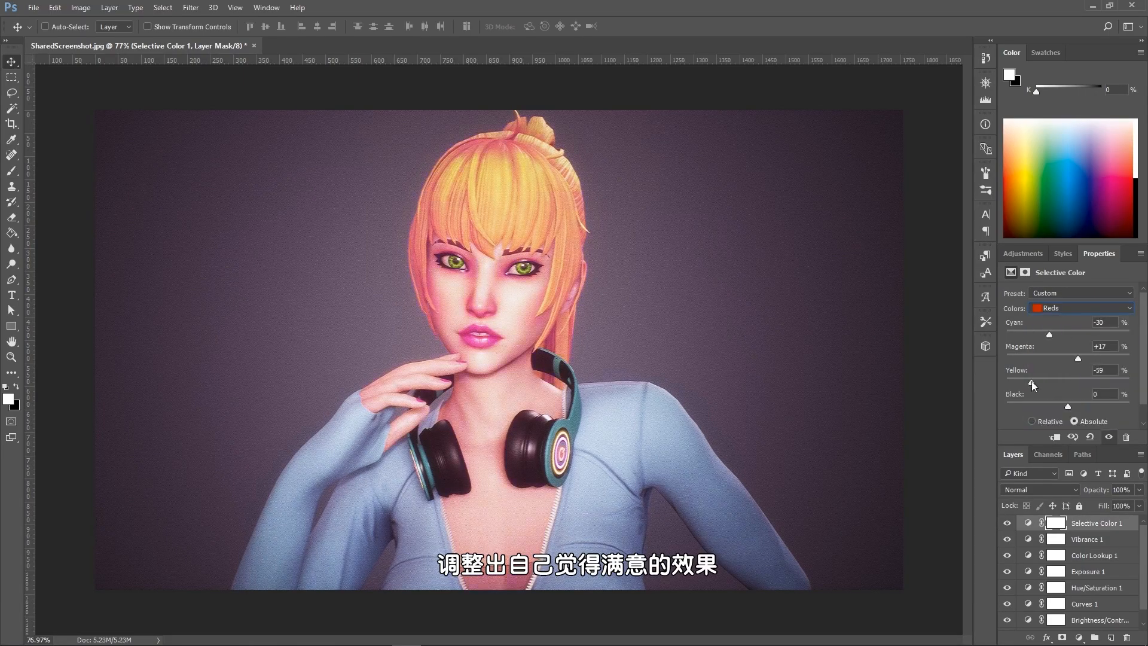
pyautogui.moveTo(1031, 381); pyautogui.dragTo(1060, 383)
pyautogui.moveTo(1068, 406)
pyautogui.mouseDown()
pyautogui.moveTo(1037, 405)
pyautogui.moveTo(1059, 406)
pyautogui.mouseUp()
pyautogui.moveTo(1049, 335); pyautogui.dragTo(1086, 335)
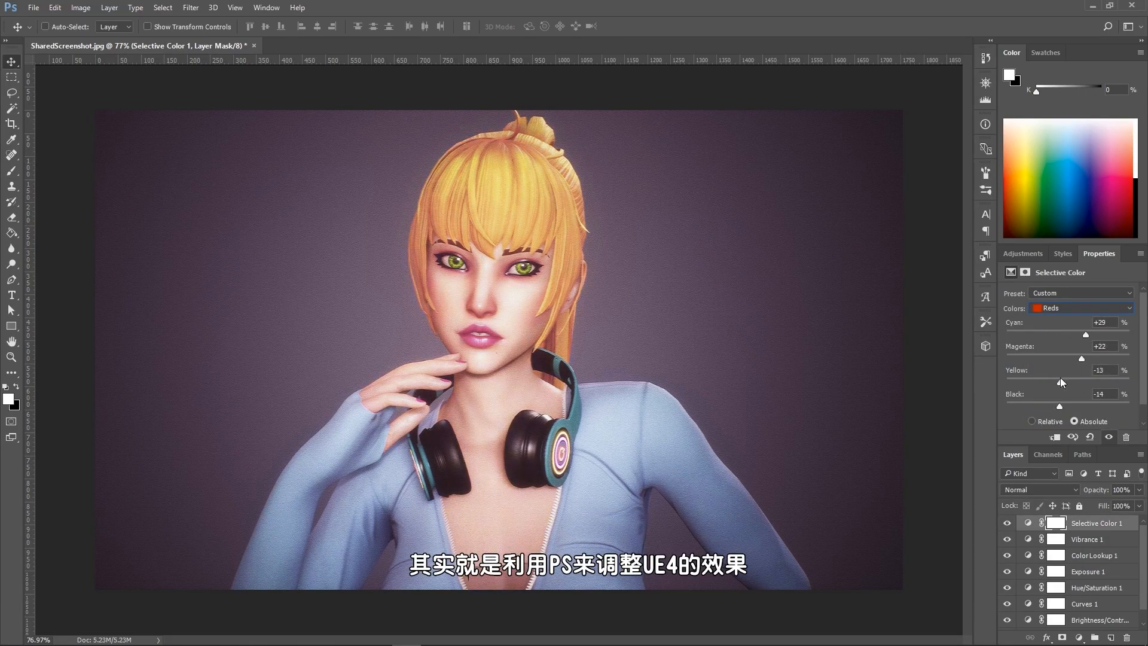
# Rebalance the Reds in the Selective Color layer and set its Cyans to cyan +27, magenta -2, yellow +17 and black +57
pyautogui.moveTo(1064, 407); pyautogui.dragTo(1067, 407)
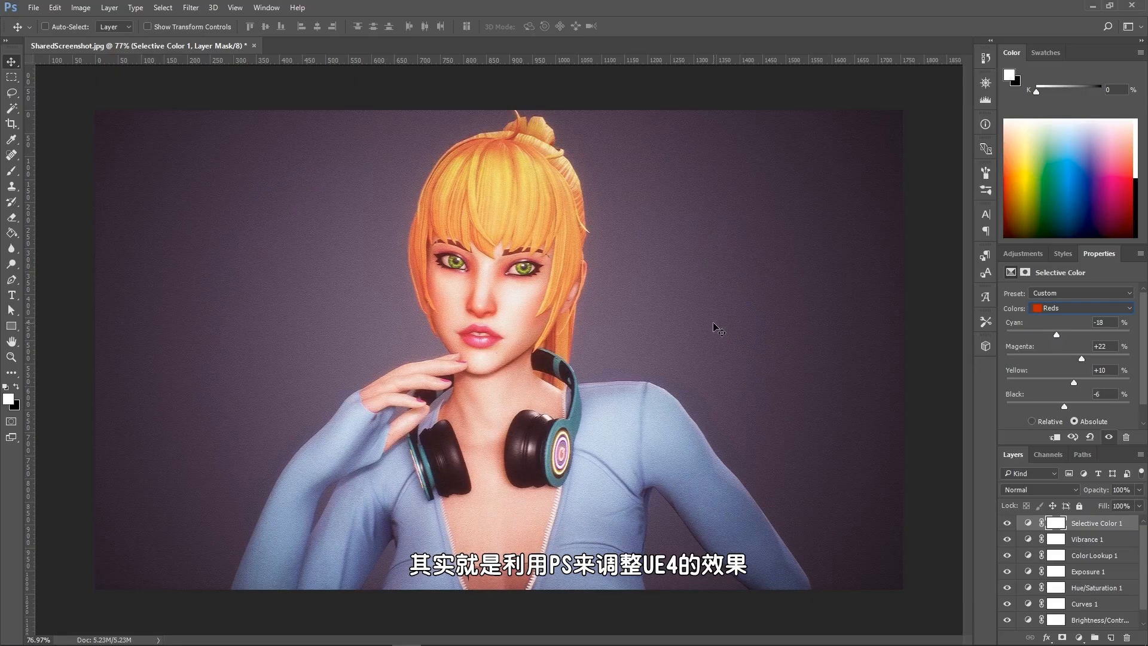
pyautogui.moveTo(1082, 358); pyautogui.dragTo(1065, 358)
pyautogui.click(1076, 308)
pyautogui.click(1070, 342)
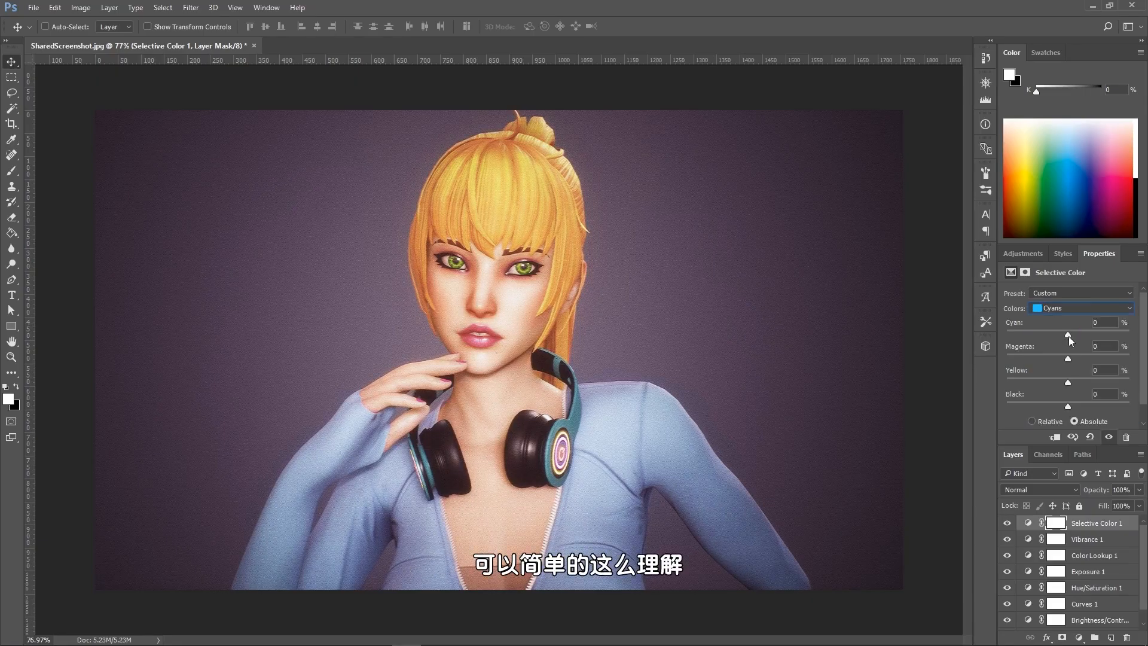
pyautogui.moveTo(1042, 381); pyautogui.dragTo(1079, 382)
pyautogui.moveTo(1068, 406); pyautogui.dragTo(1103, 407)
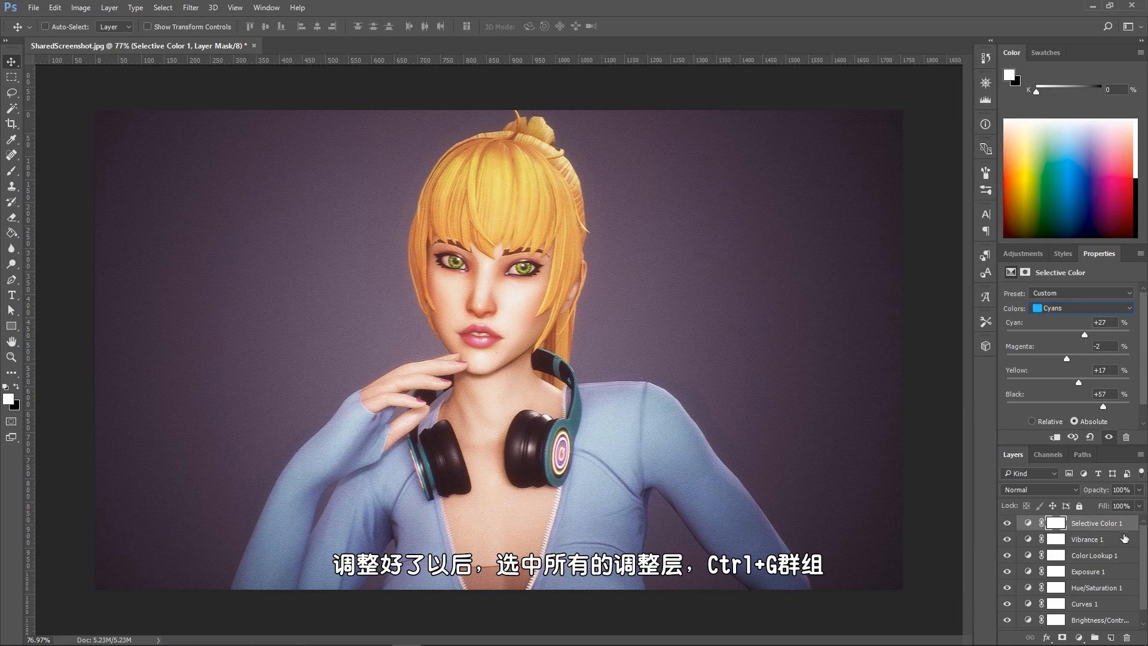
# Group all the adjustment layers, from Brightness/Contrast up to Selective Color, above the Background layer
pyautogui.scroll(-1, 1098, 551)
pyautogui.click(1103, 603)
pyautogui.scroll(1, 1095, 544)
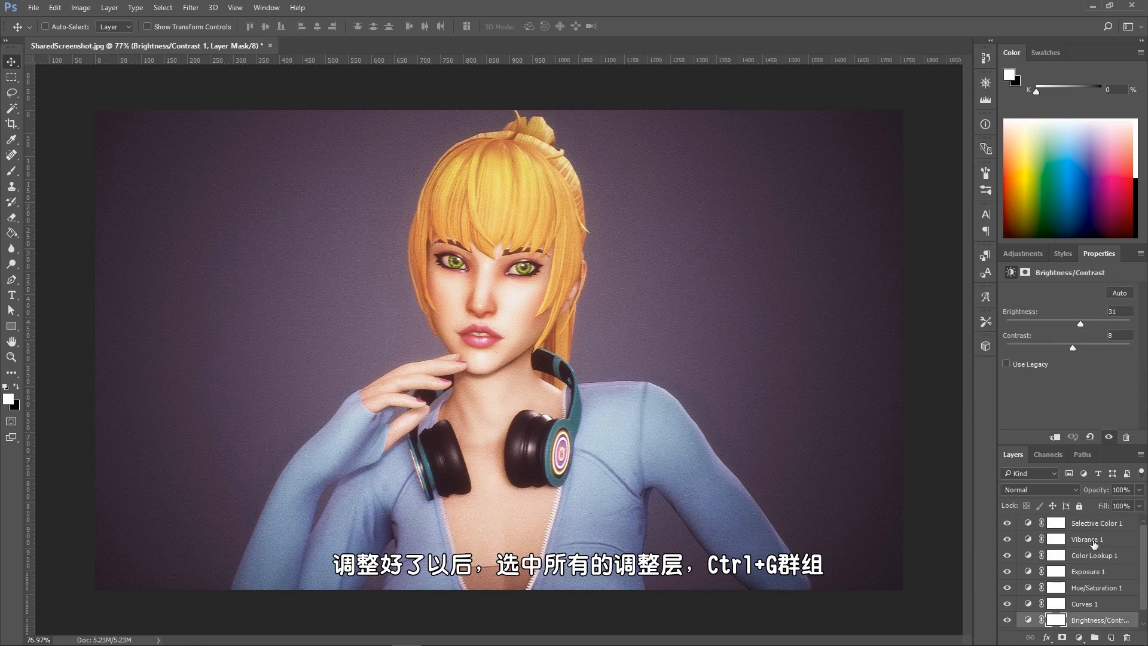
pyautogui.keyDown('shift'); pyautogui.click(1094, 524); pyautogui.keyUp('shift')
pyautogui.hotkey('ctrl', 'g')
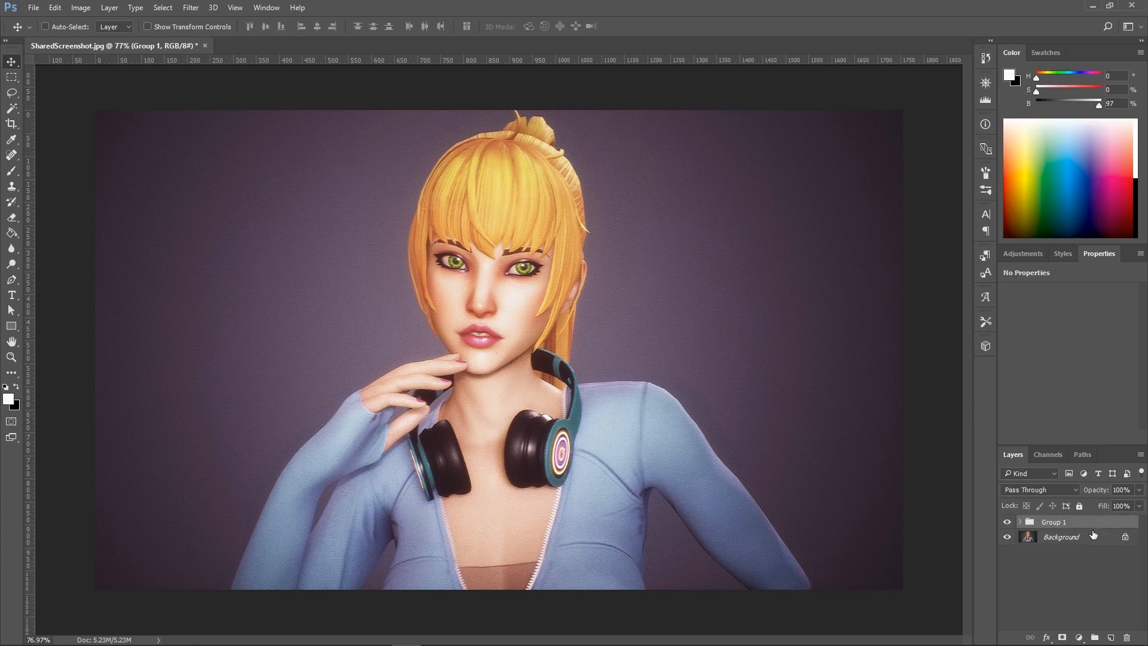
# Open the default LUT image LUTtexture_1.png as a separate document and enlarge it for viewing
pyautogui.moveTo(0, 311); pyautogui.dragTo(196, 306)
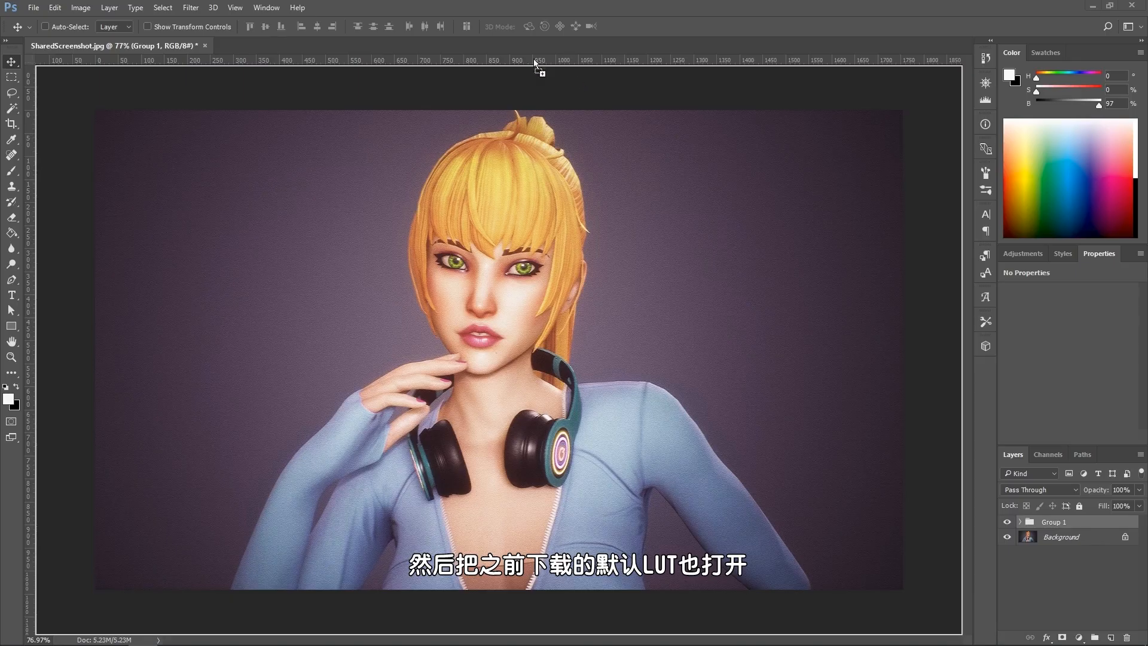
pyautogui.moveTo(535, 63); pyautogui.dragTo(507, 49)
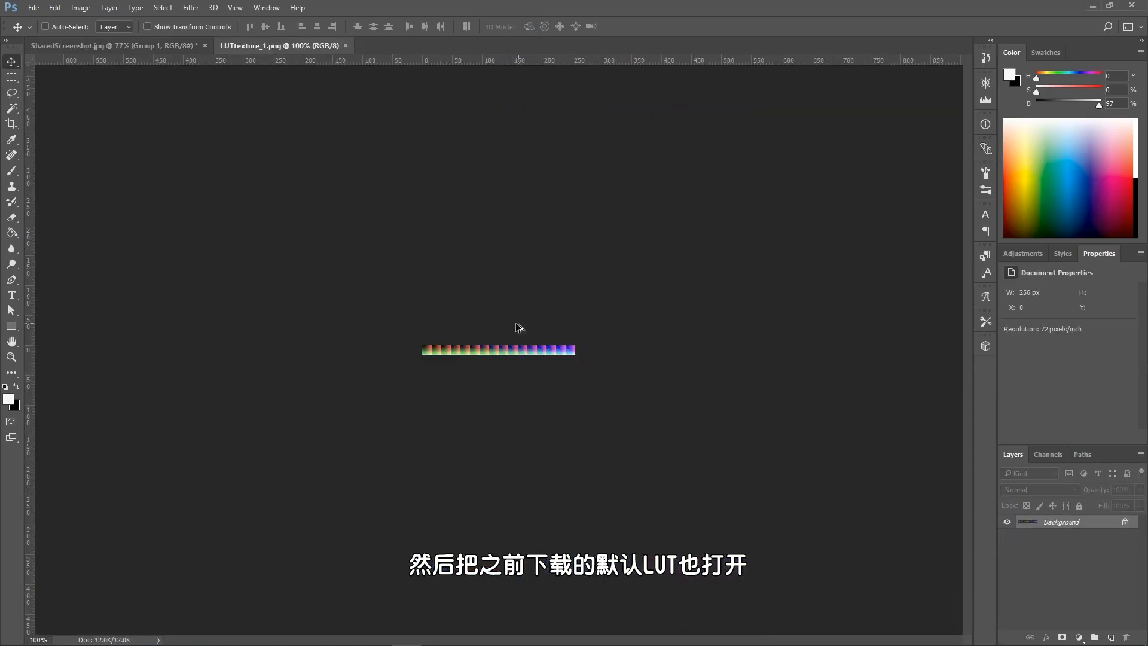
pyautogui.hotkey('ctrl', '+')
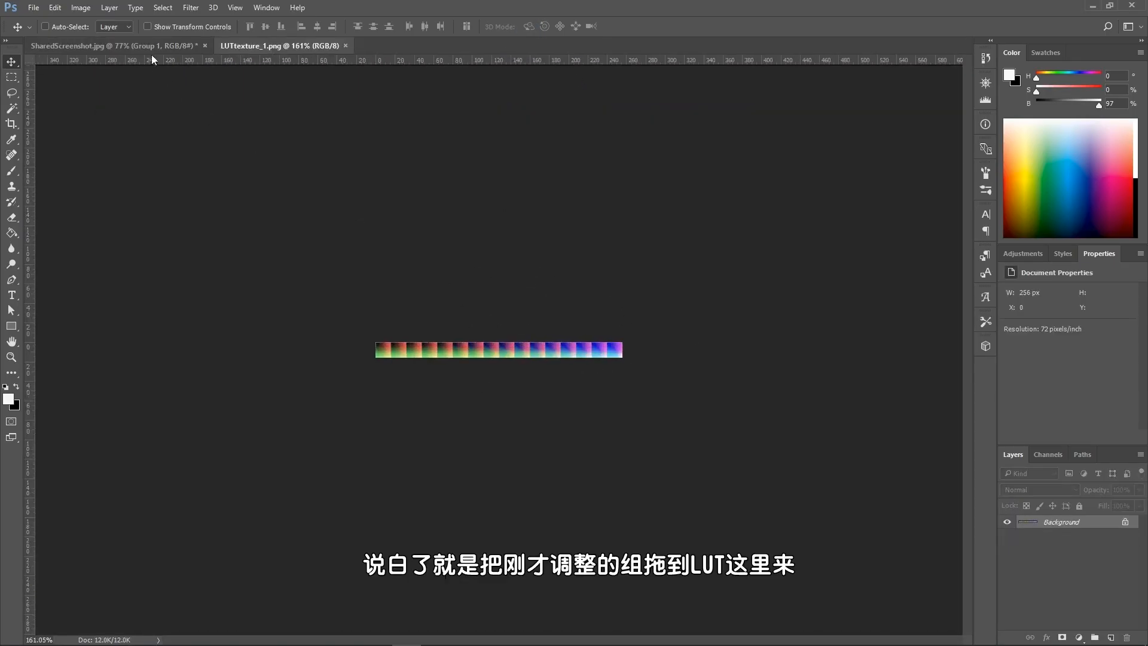
# Copy the adjustment group from SharedScreenshot.jpg into LUTtexture_1.png and dock the screenshot document back beside it
pyautogui.moveTo(143, 48); pyautogui.dragTo(493, 143)
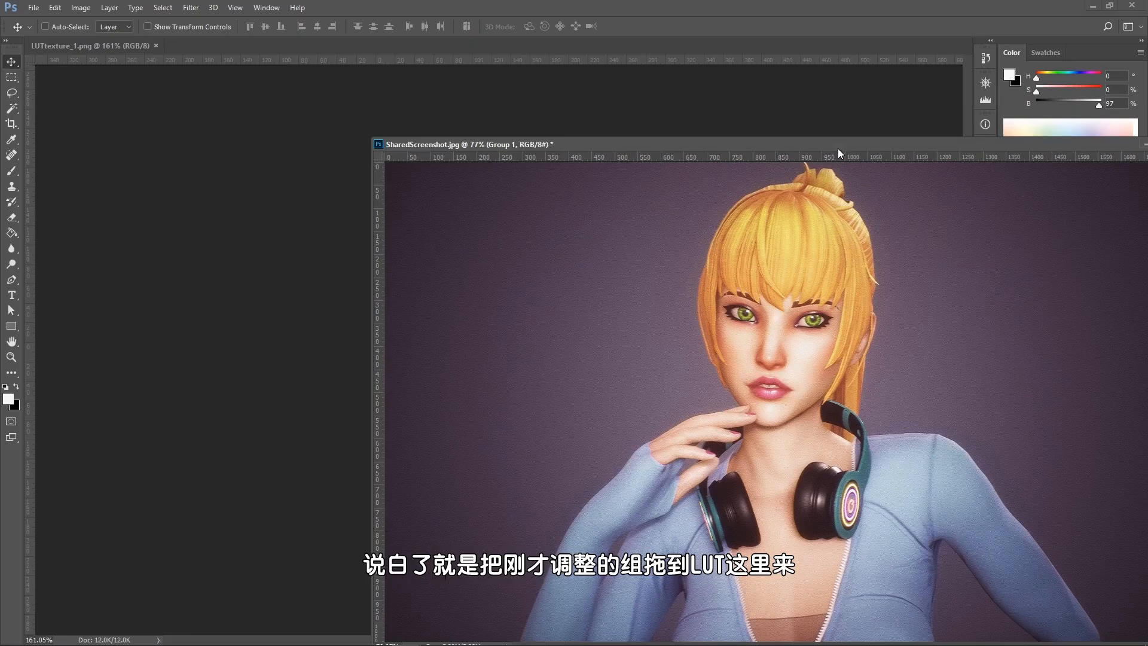
pyautogui.moveTo(837, 149); pyautogui.dragTo(379, 105)
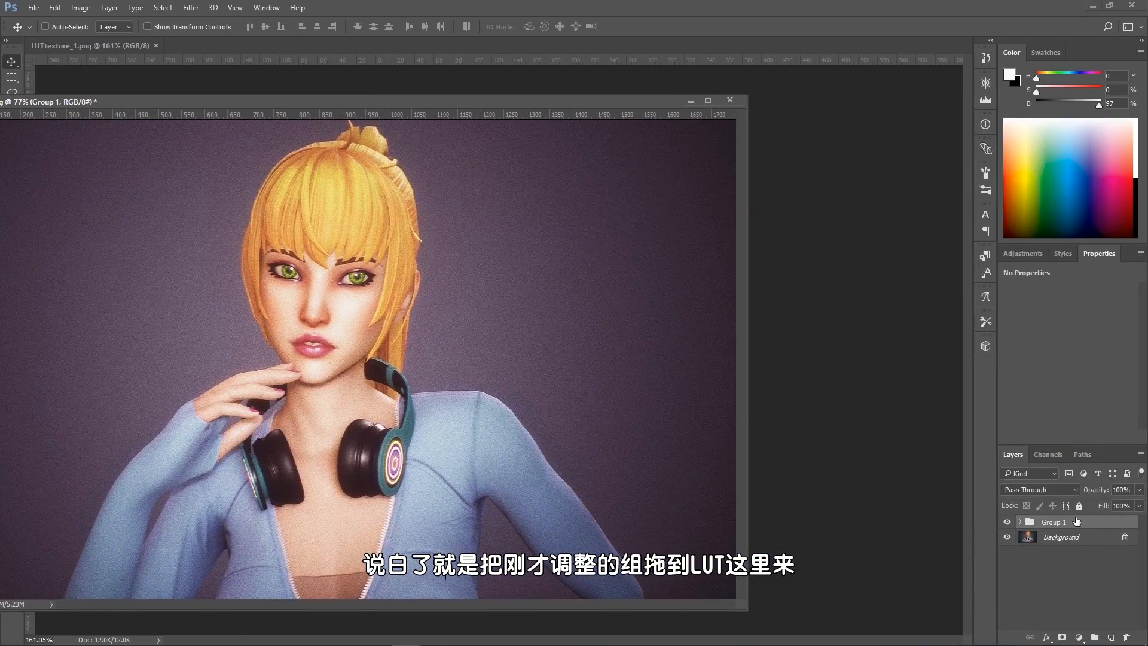
pyautogui.moveTo(1077, 522); pyautogui.dragTo(837, 469)
pyautogui.moveTo(817, 399); pyautogui.dragTo(773, 376)
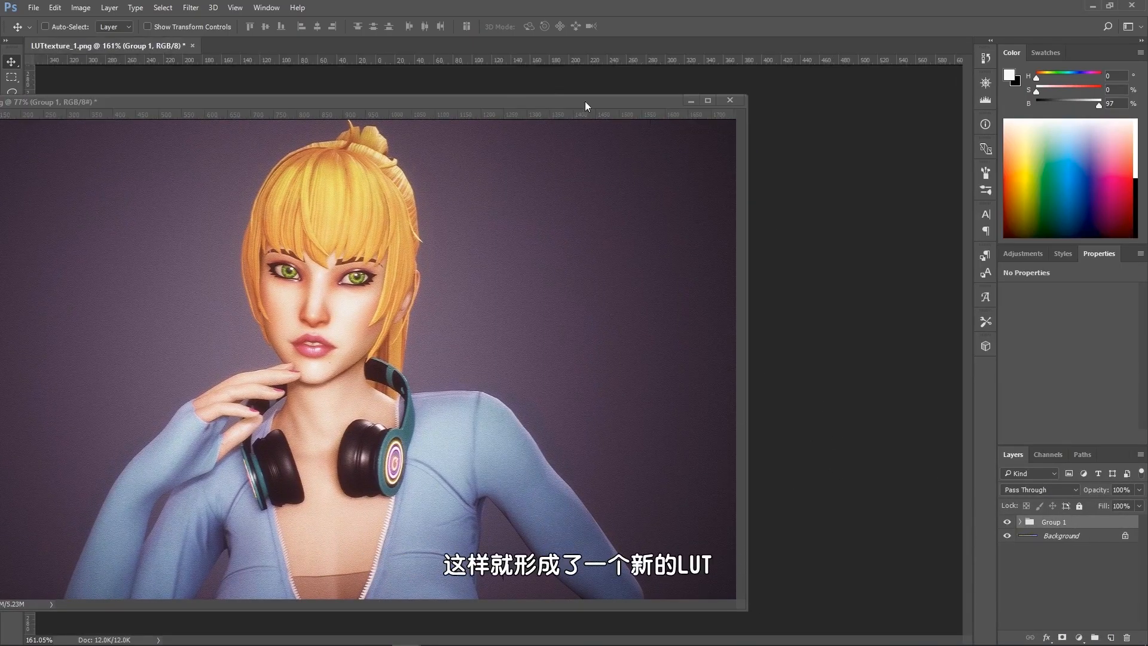
pyautogui.moveTo(214, 91); pyautogui.dragTo(299, 47)
# Toggle the adjustment group's visibility to compare the LUT image with and without the color correction
pyautogui.click(1007, 522)
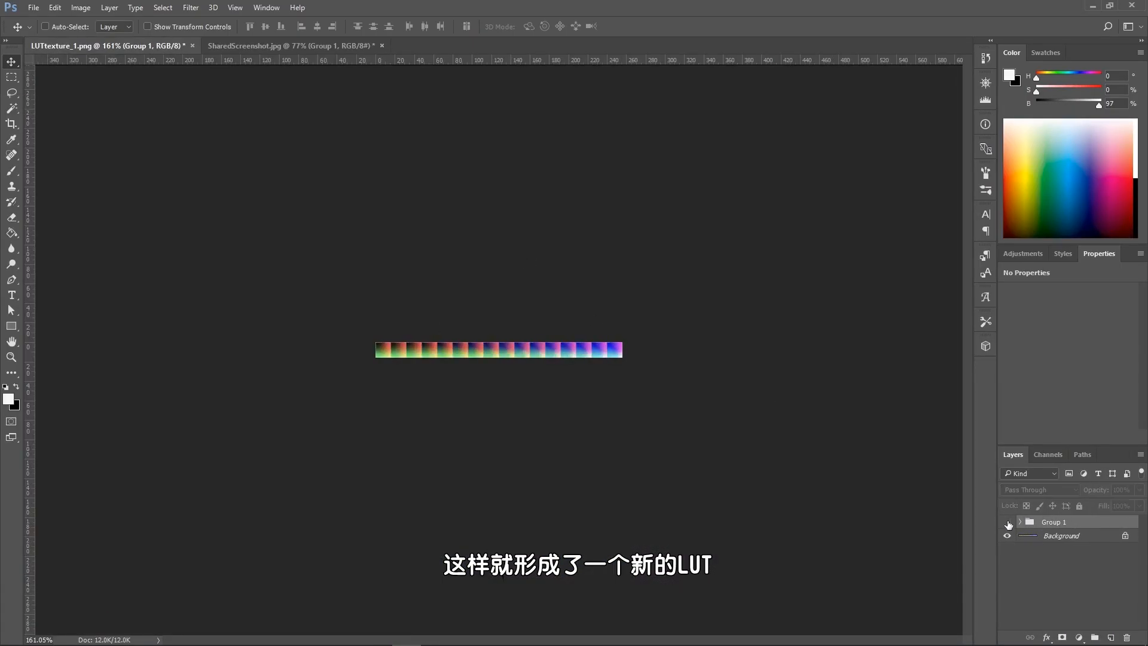
pyautogui.click(1007, 522)
pyautogui.click(1007, 522)
pyautogui.click(1007, 522)
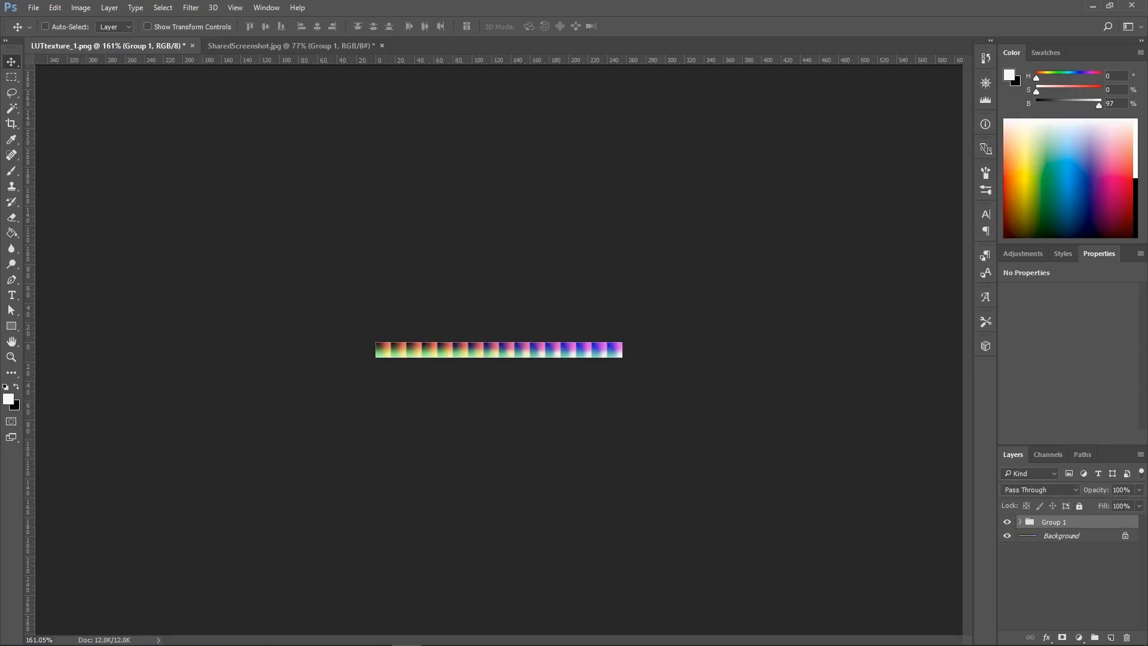
# Save the corrected LUT image as a PNG copy named LUTtexture_MySet in the LUT folder
pyautogui.click(34, 7)
pyautogui.click(51, 159)
pyautogui.click(171, 263)
pyautogui.press('BackSpace')
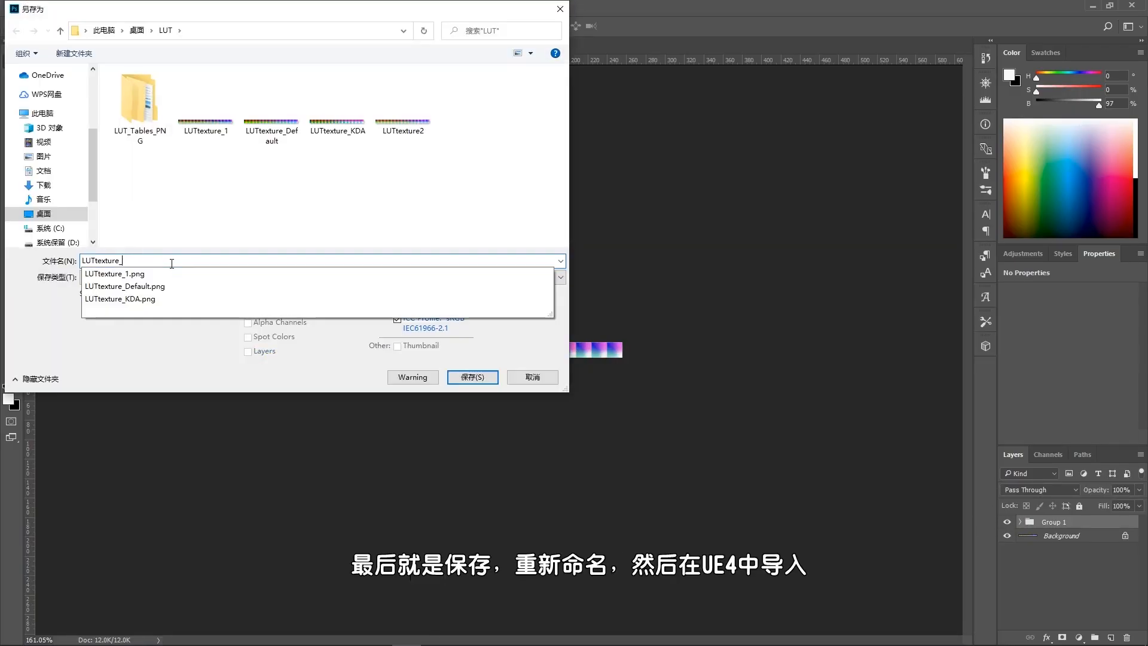
pyautogui.write('MySet')
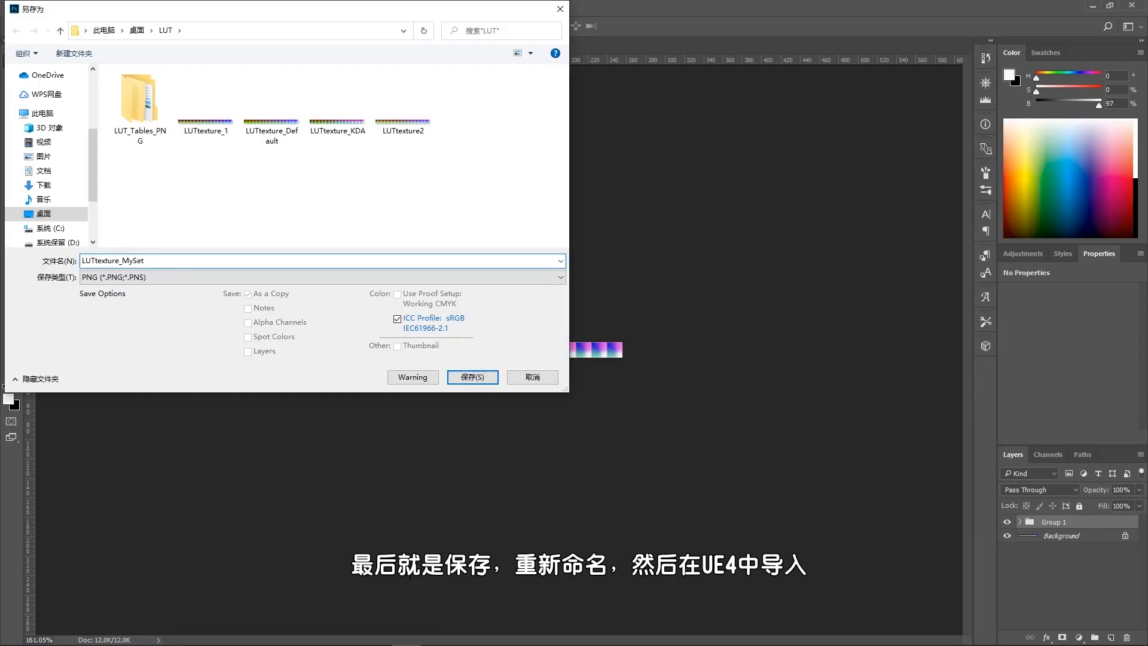
pyautogui.press('Return')
pyautogui.click(612, 198)
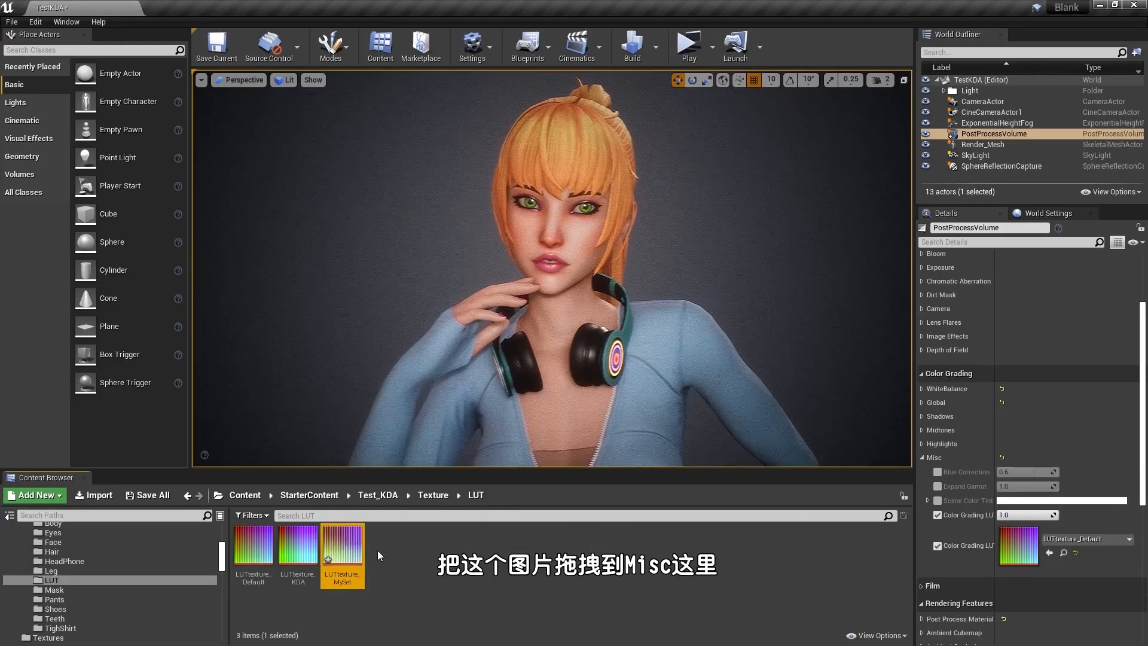
# In Unreal Engine, assign the LUTtexture_MySet texture as the PostProcessVolume's Color Grading LUT
pyautogui.moveTo(342, 546); pyautogui.dragTo(1030, 550)
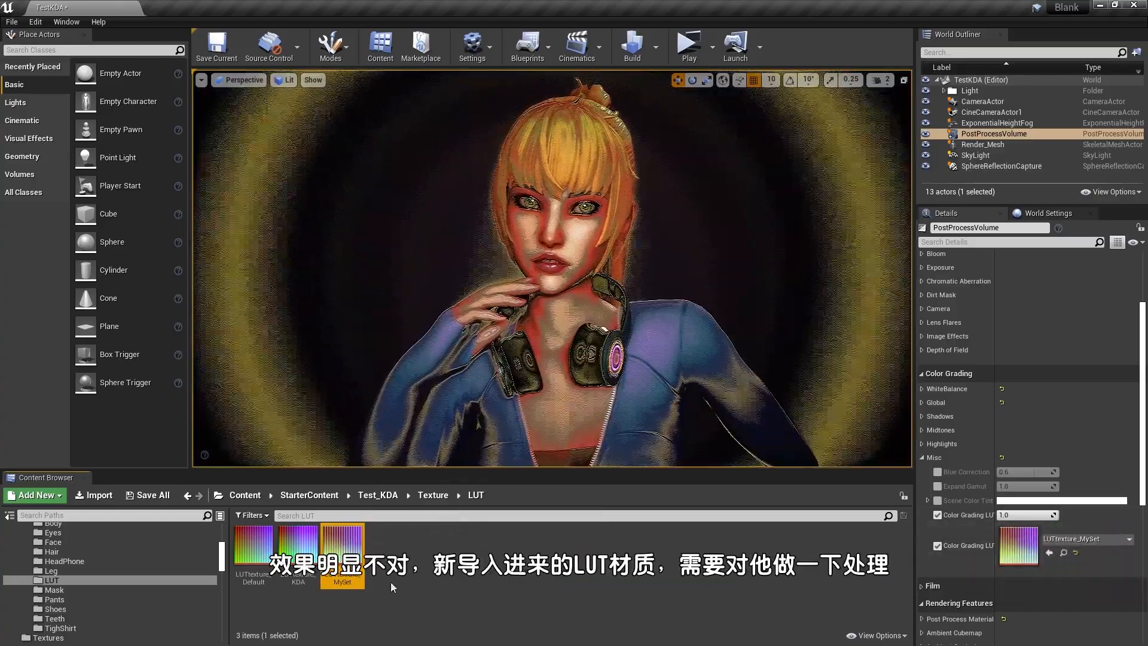
# Set the Texture Group of the LUTtexture_MySet texture to ColorLookupTable and save the asset
pyautogui.doubleClick(339, 556)
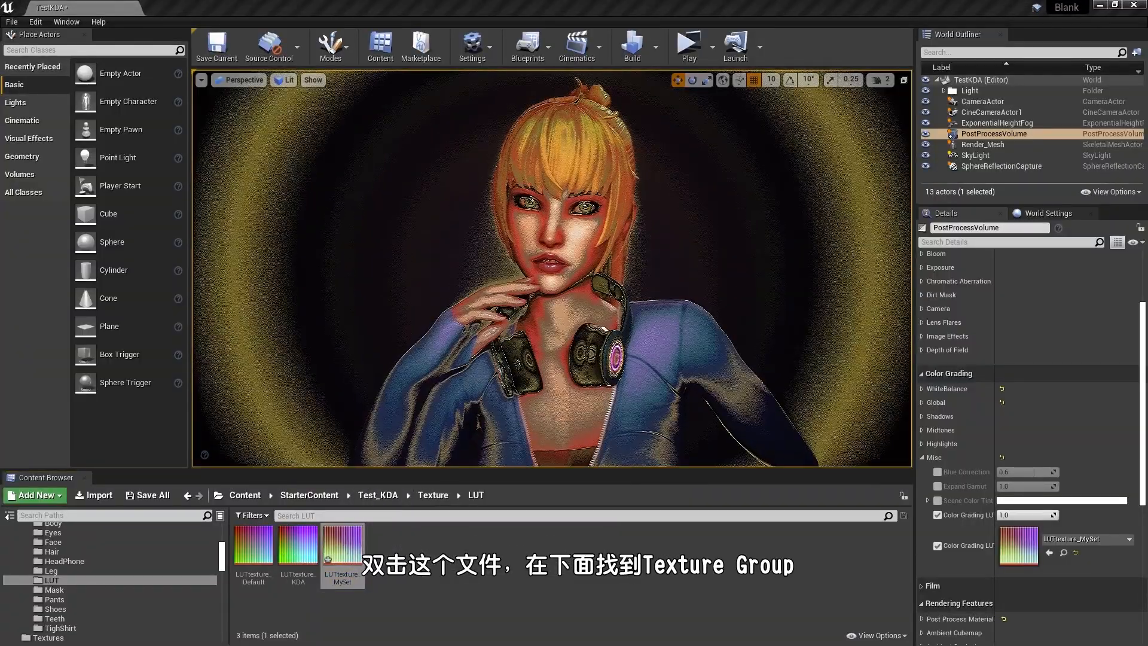
pyautogui.doubleClick(676, 129)
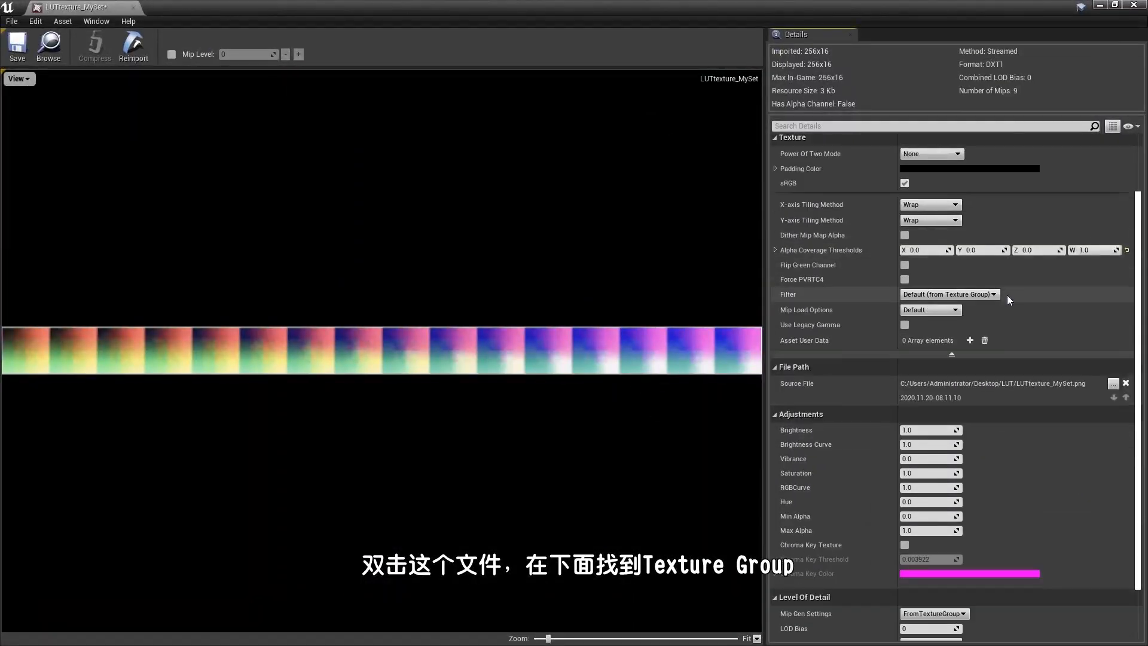
pyautogui.scroll(-3, 1007, 296)
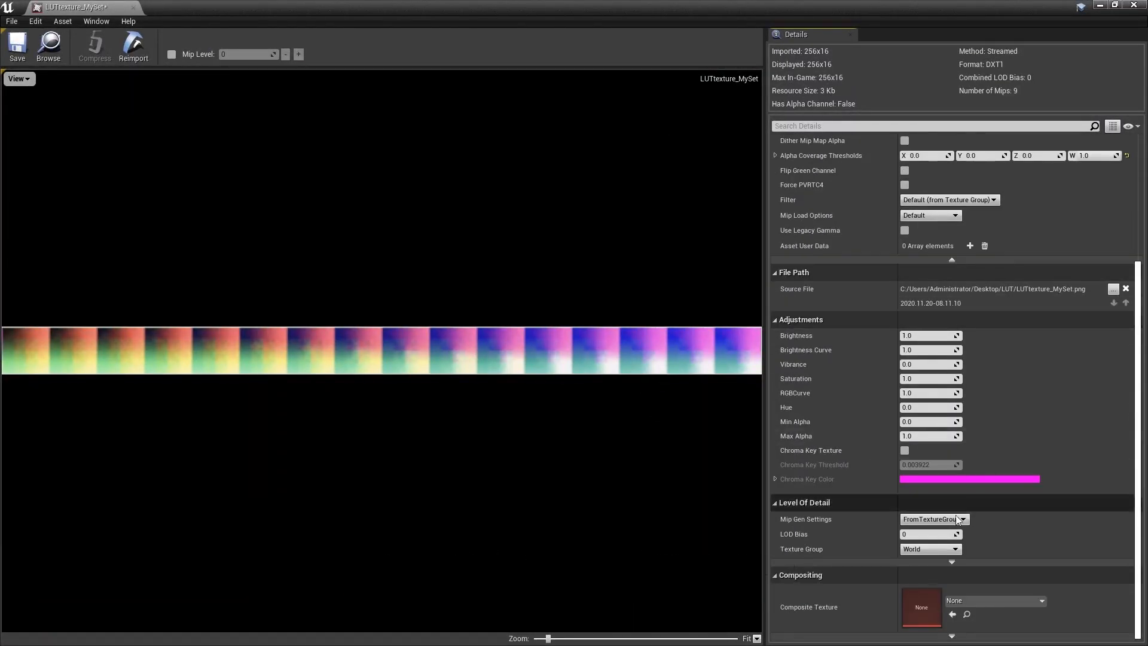
pyautogui.click(920, 549)
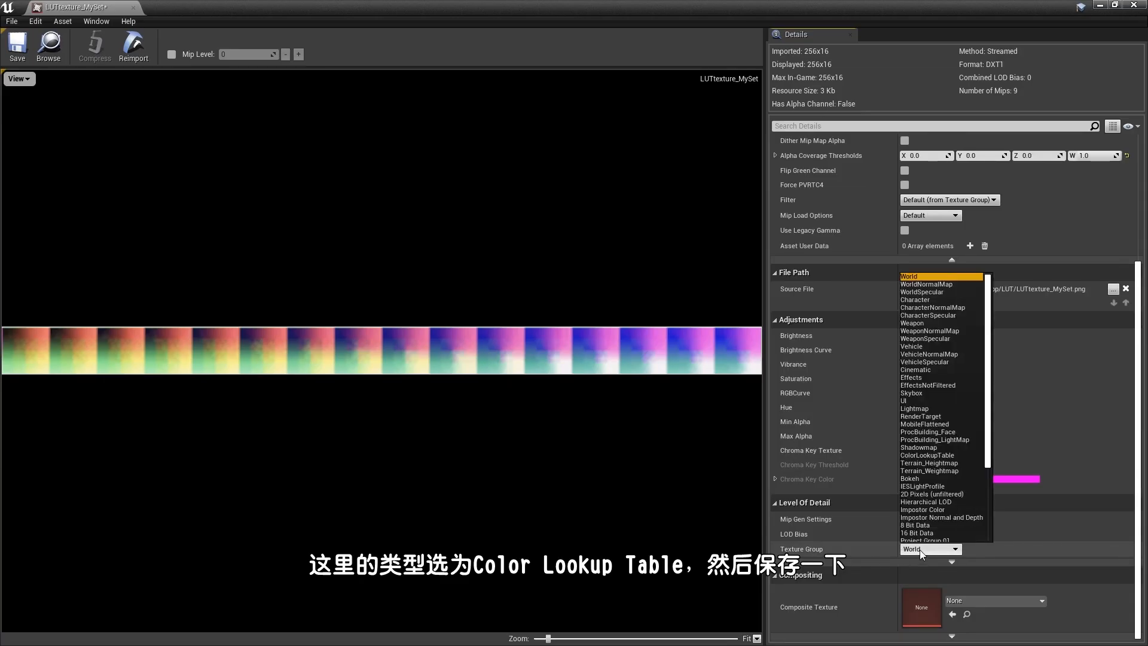
pyautogui.click(917, 455)
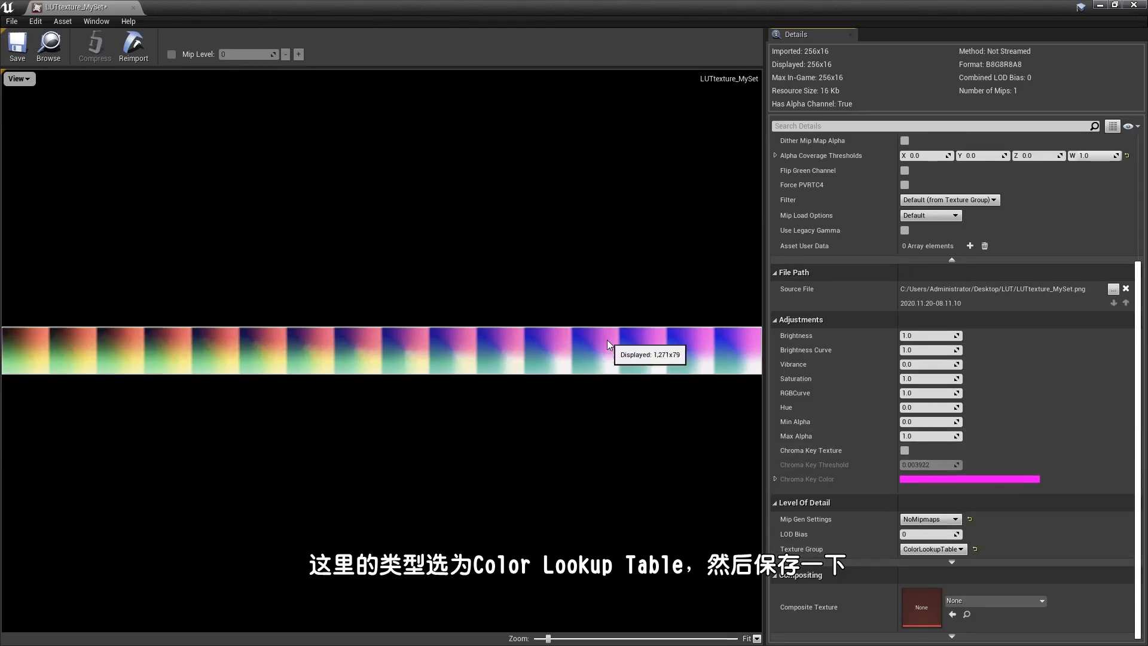
pyautogui.click(19, 43)
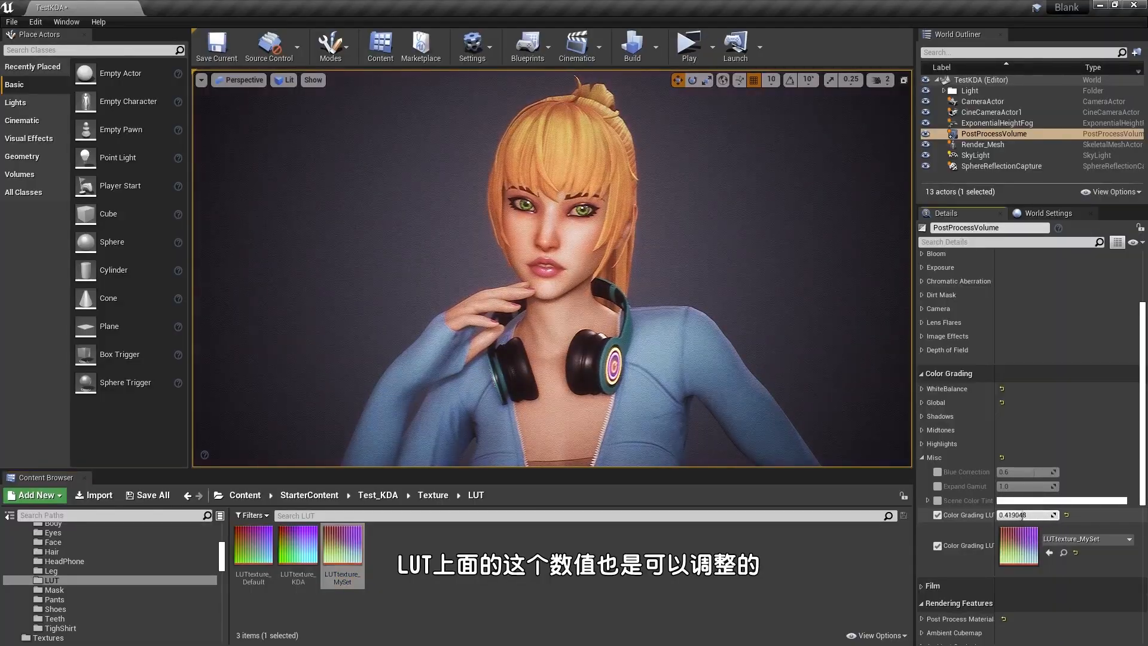
# Try a lower Color Grading LUT Intensity on the PostProcessVolume and inspect the scene in a fullscreen viewport
pyautogui.moveTo(1053, 515); pyautogui.dragTo(1011, 515)
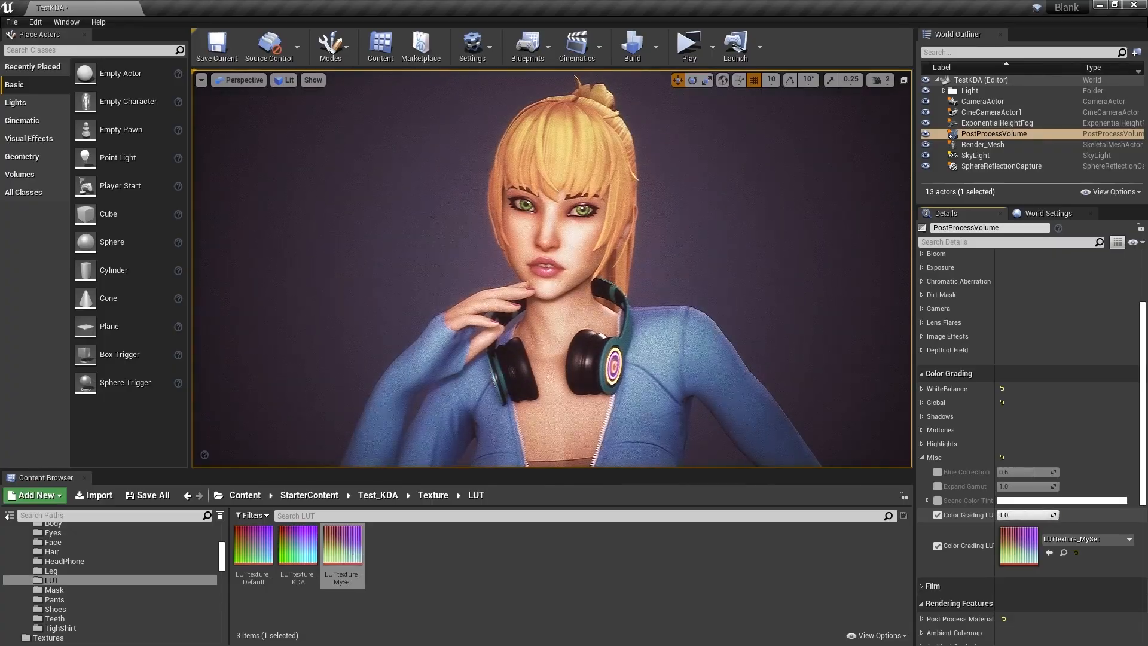
pyautogui.press('F11')
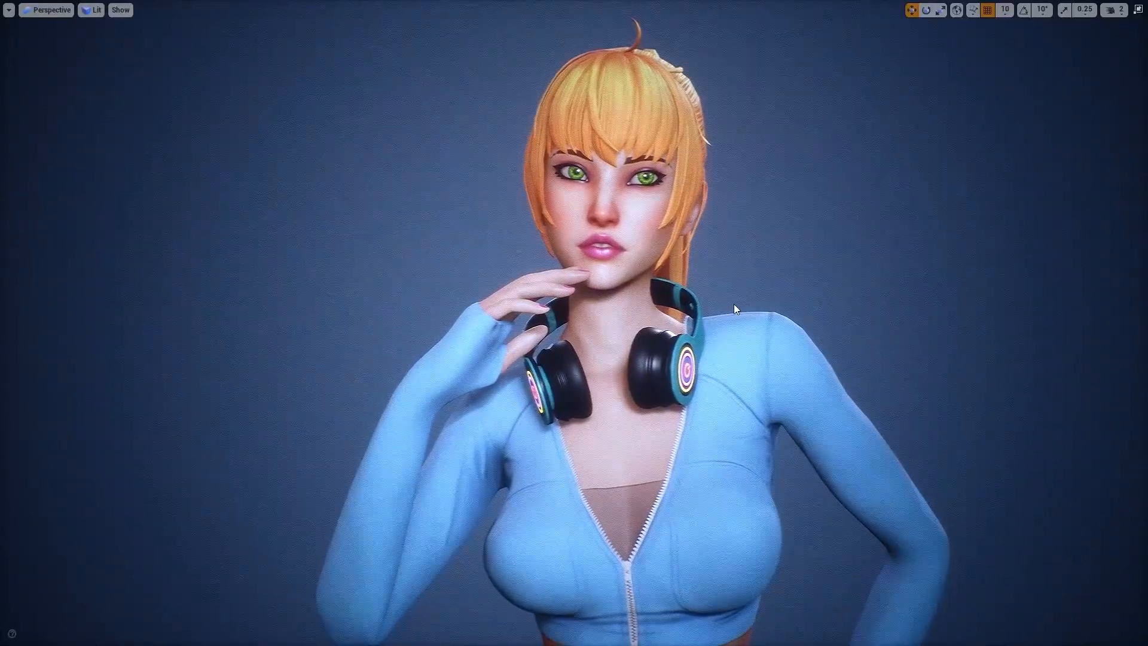
pyautogui.press('F11')
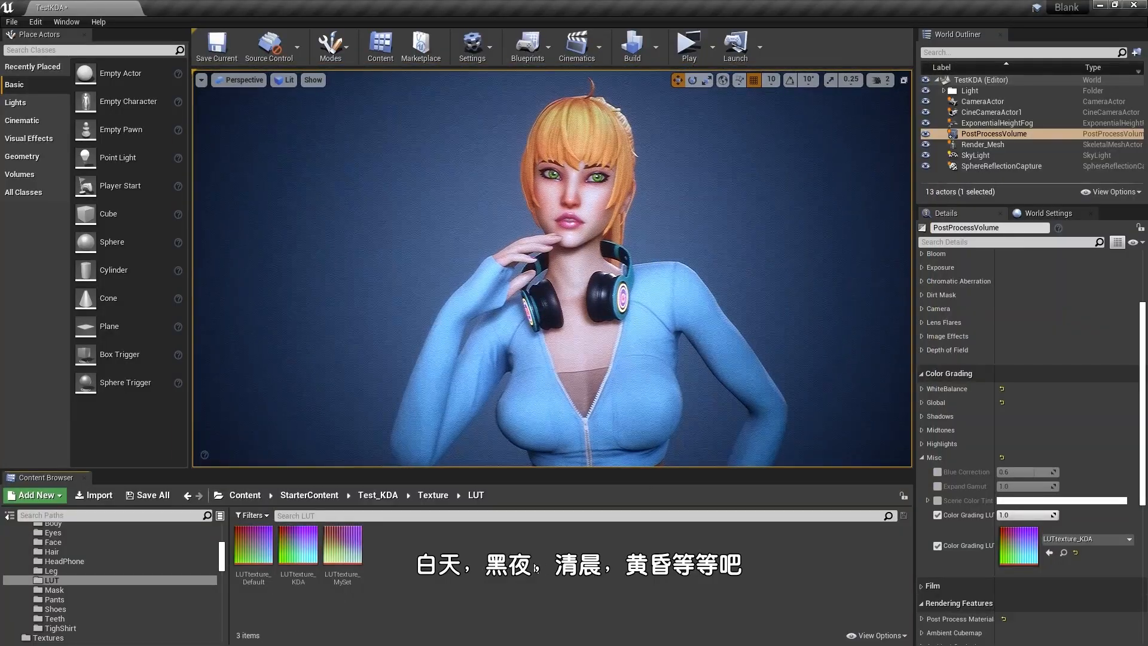
# Switch the PostProcessVolume's Color Grading LUT back to LUTtexture_MySet
pyautogui.click(261, 543)
pyautogui.click(343, 545)
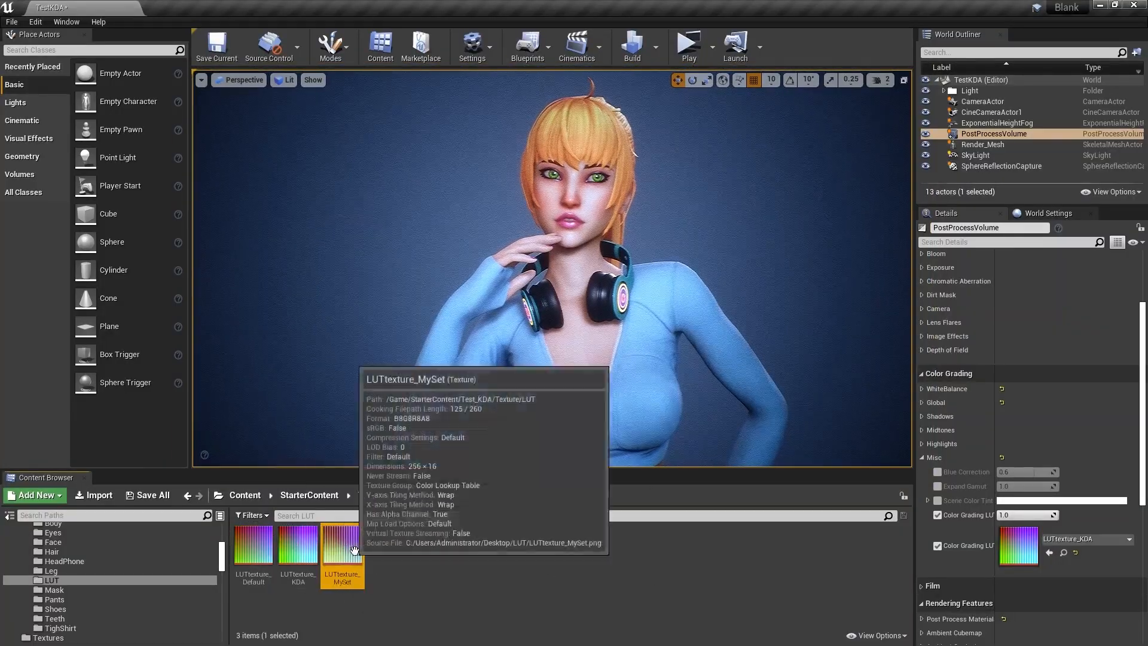
pyautogui.moveTo(343, 544); pyautogui.dragTo(1013, 551)
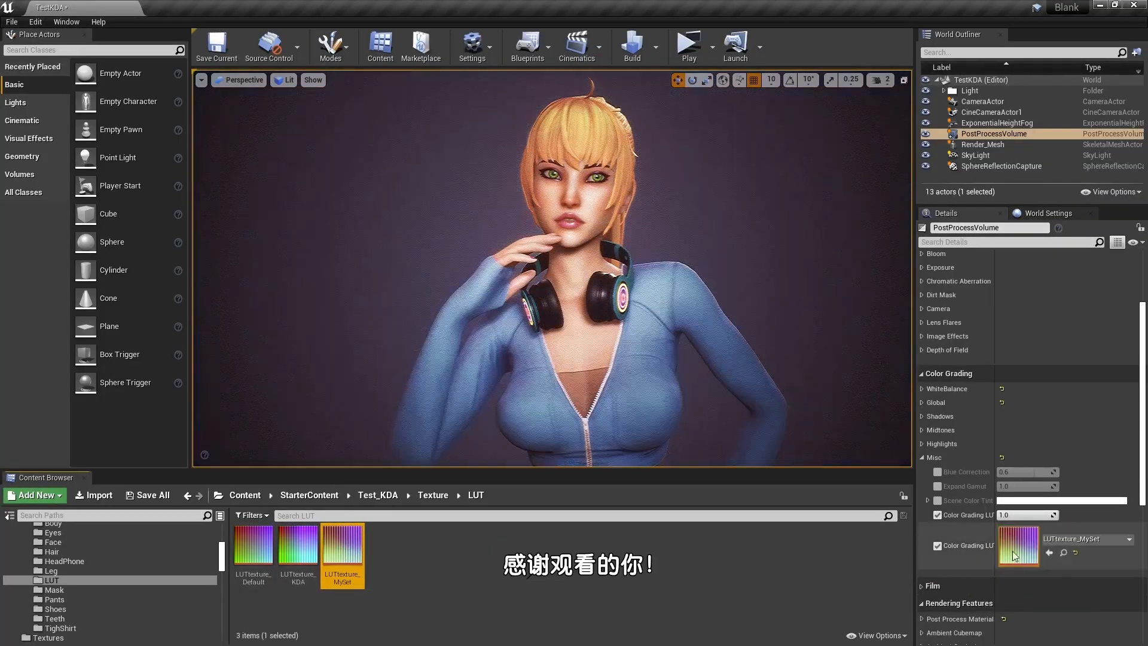